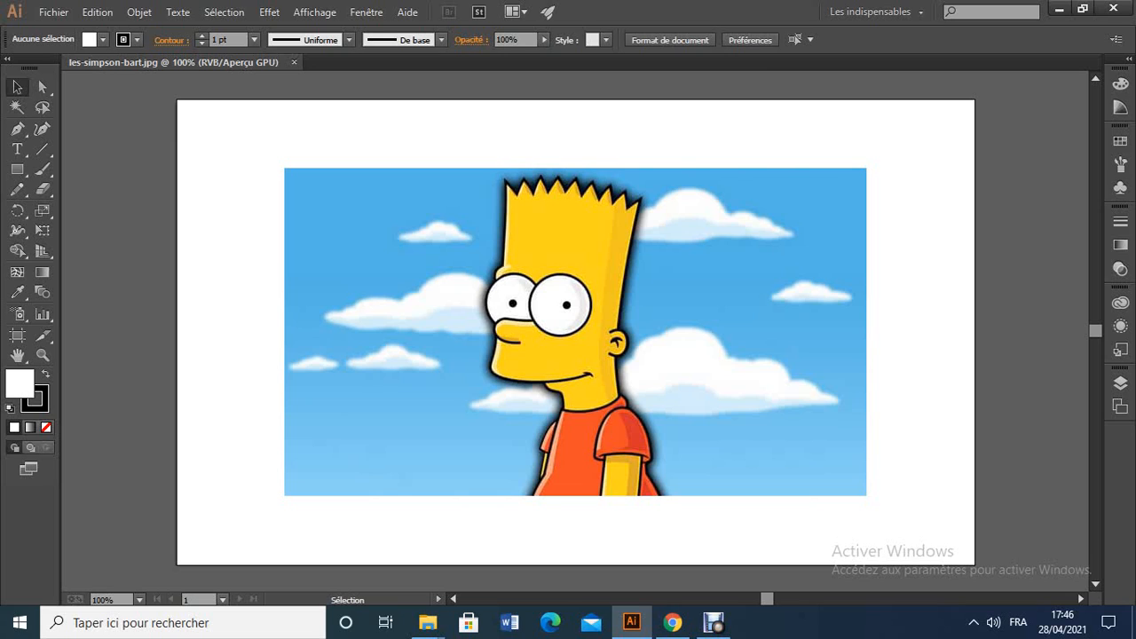
# Step: Create a new one-artboard document with the Web profile at 960 x 560 px and check its layer list
pyautogui.click(583, 215)
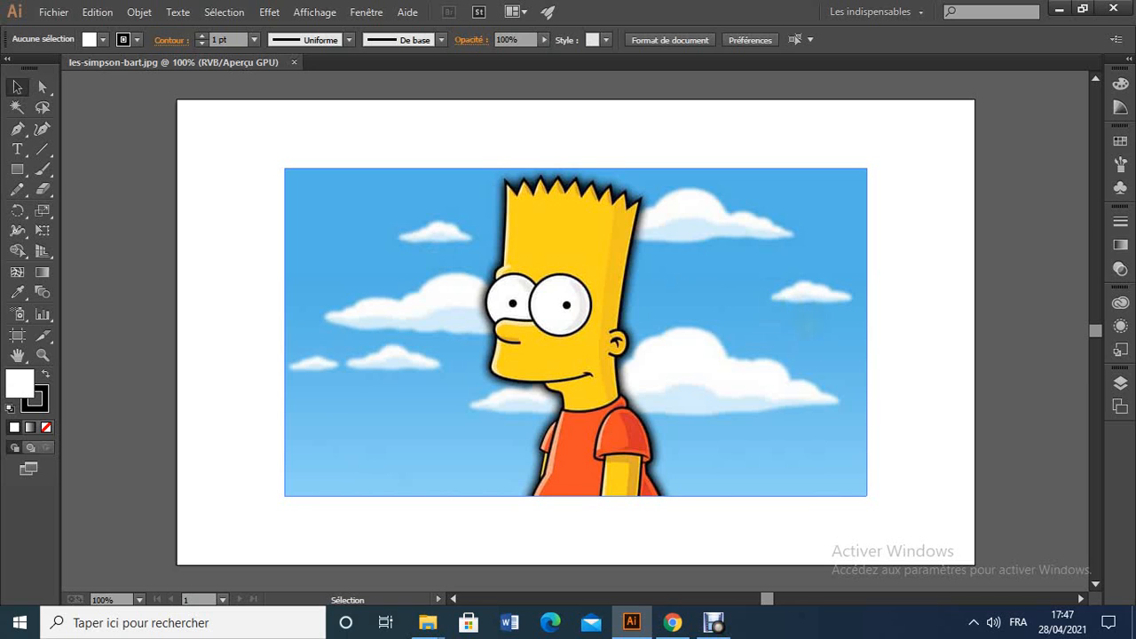
pyautogui.click(53, 13)
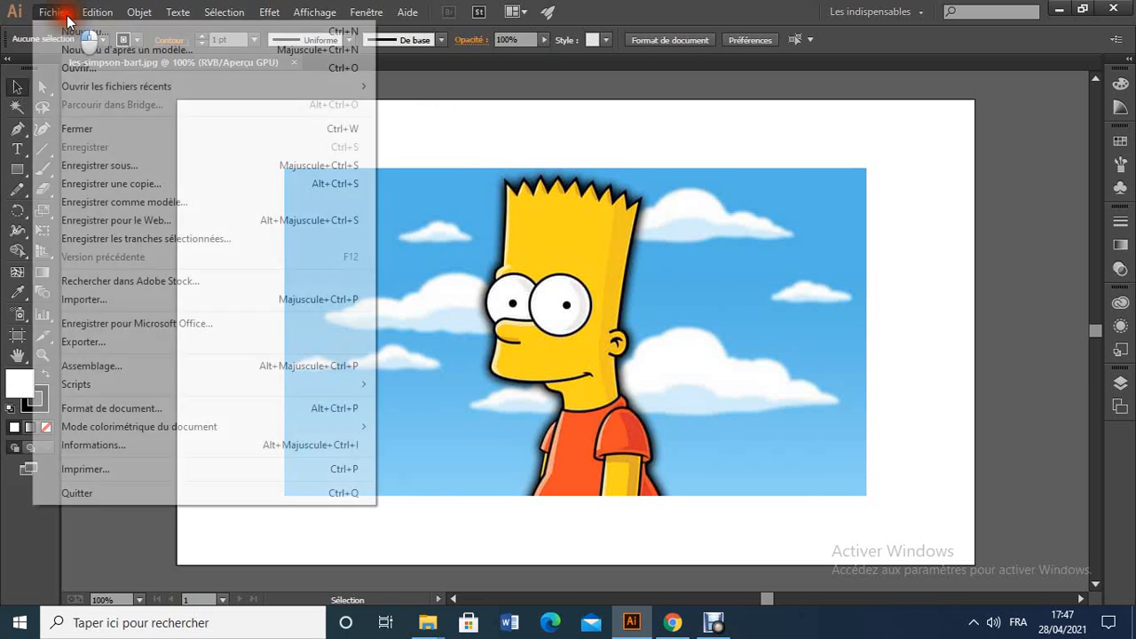
pyautogui.click(62, 32)
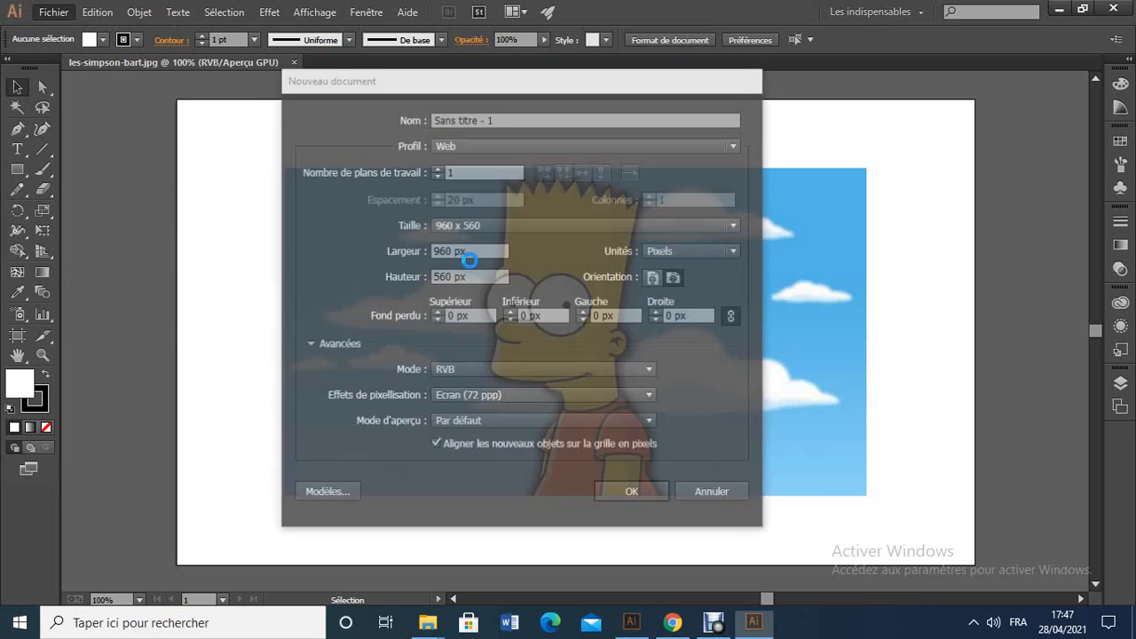
pyautogui.click(619, 494)
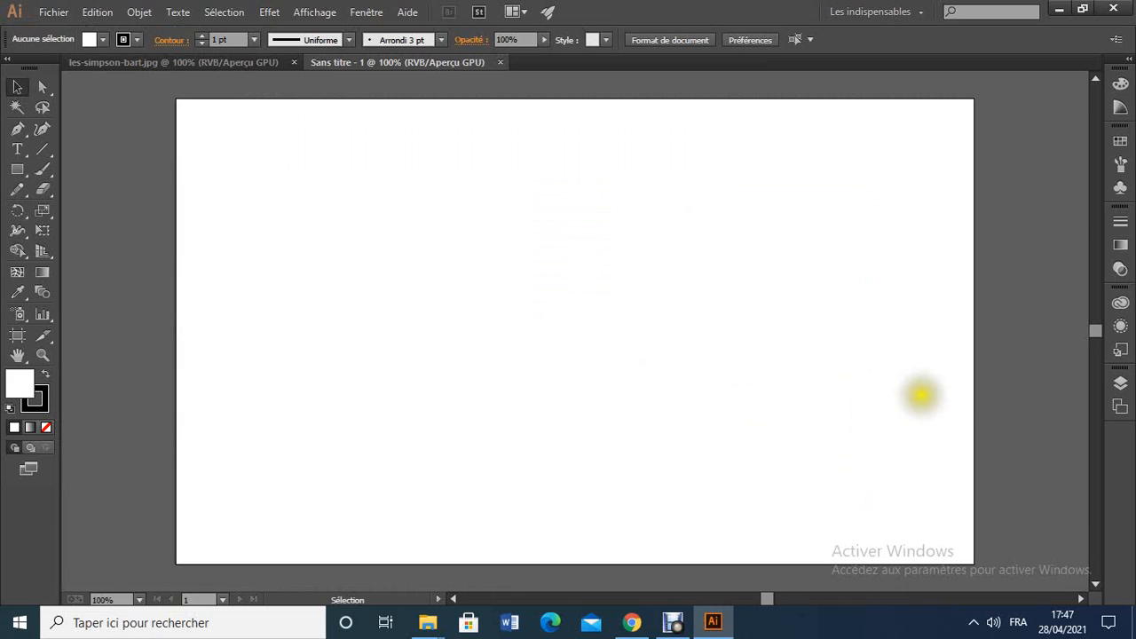
pyautogui.click(1119, 387)
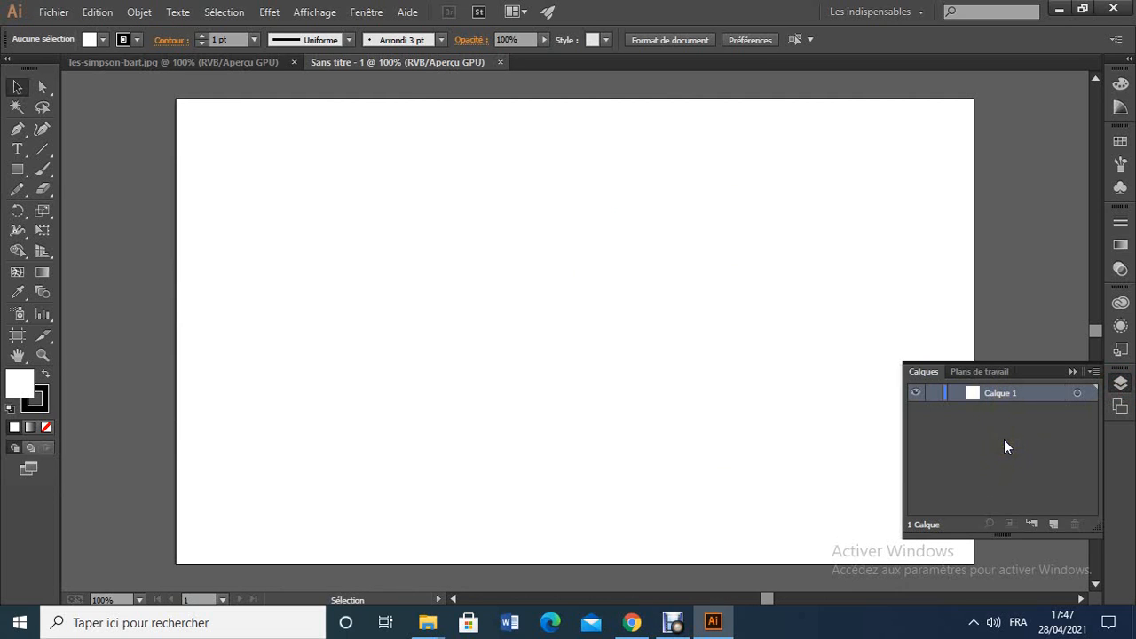
pyautogui.click(1075, 370)
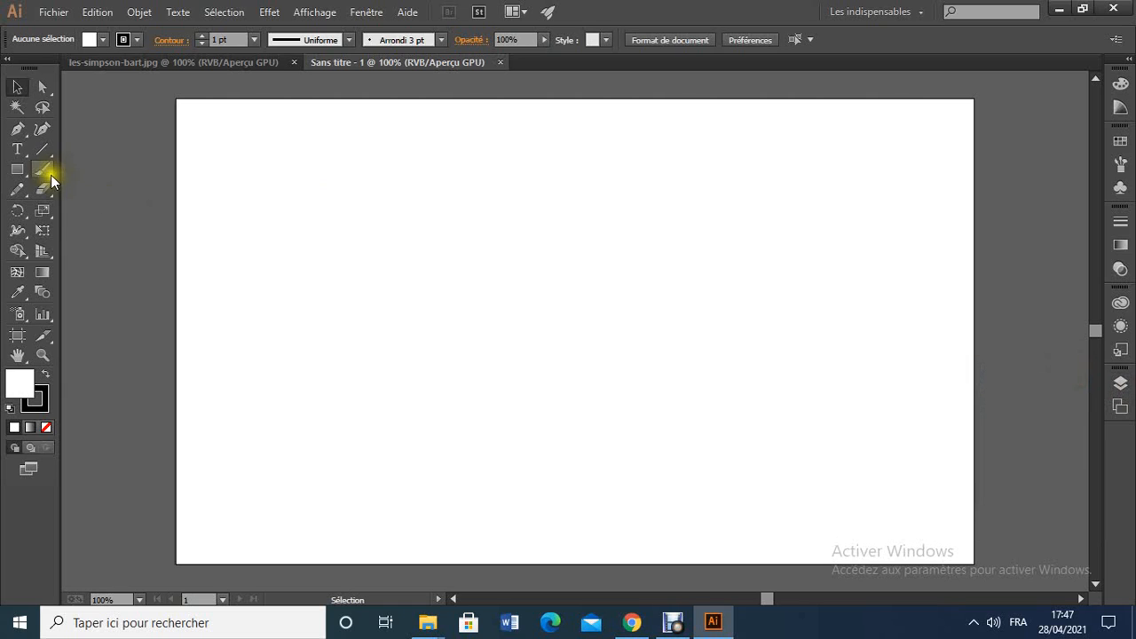
# Step: Draw a rectangle about 355 by 205 px near the middle of the artboard and fill it with red
pyautogui.click(17, 169)
pyautogui.moveTo(406, 230); pyautogui.dragTo(701, 401)
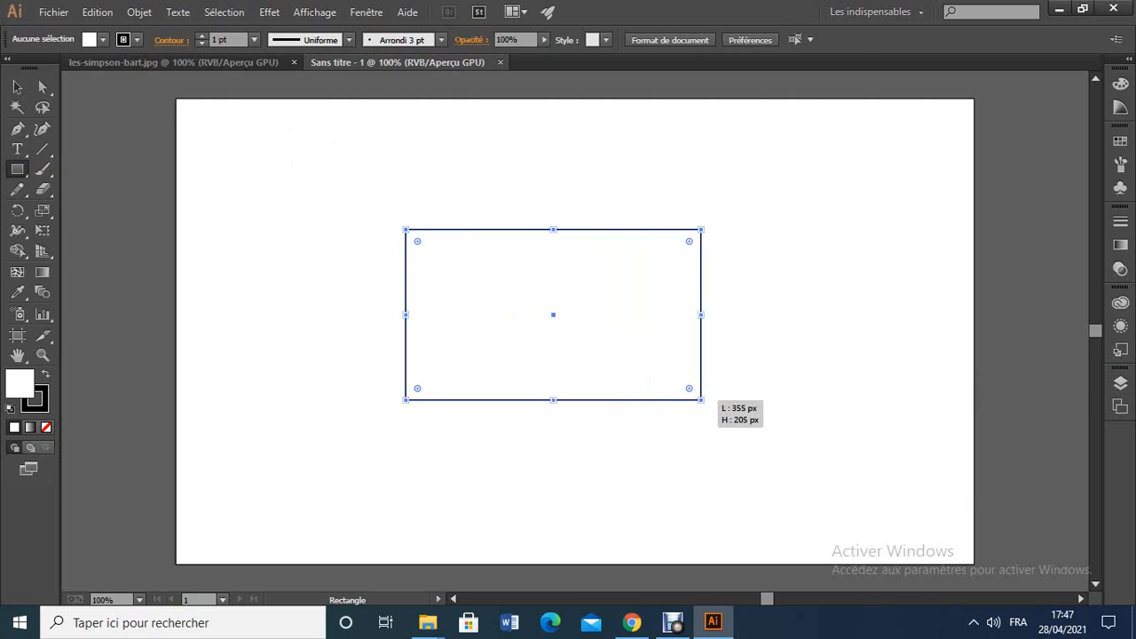
pyautogui.click(102, 40)
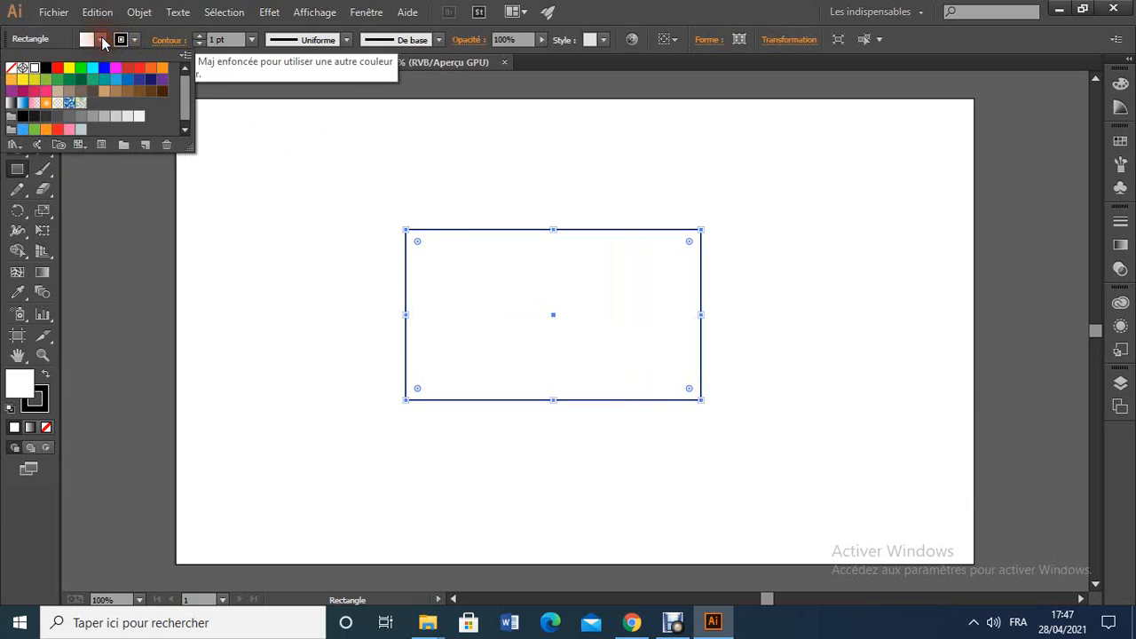
pyautogui.click(57, 67)
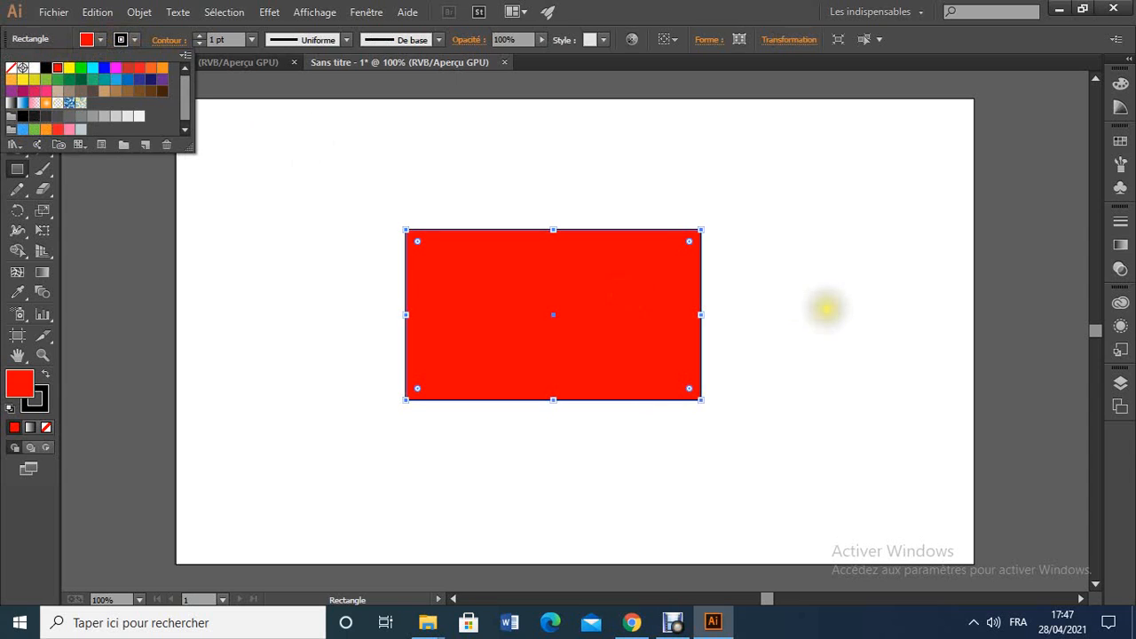
pyautogui.click(825, 308)
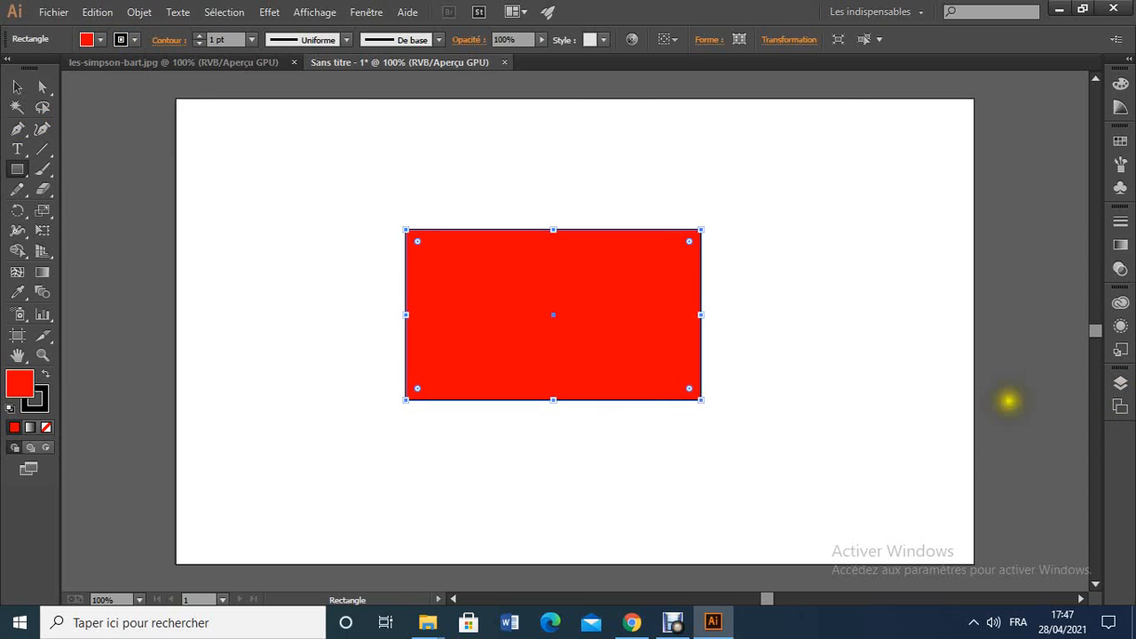
# Step: Add a second layer and draw on it a blue-filled rectangle overlapping the red rectangle's lower-right corner
pyautogui.click(1119, 385)
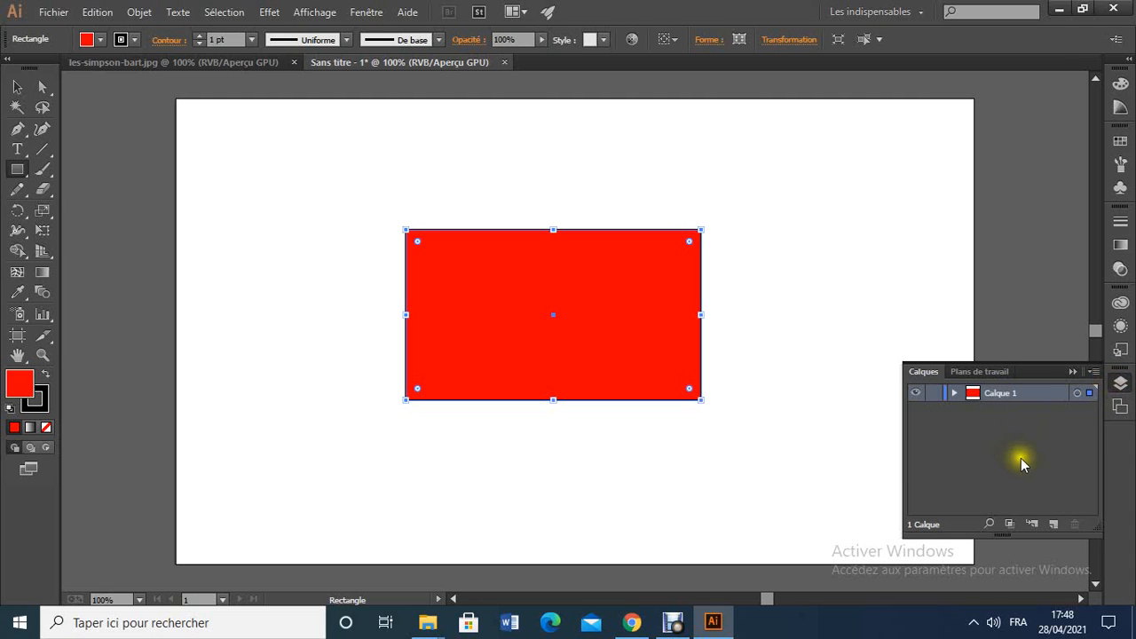
pyautogui.click(1053, 525)
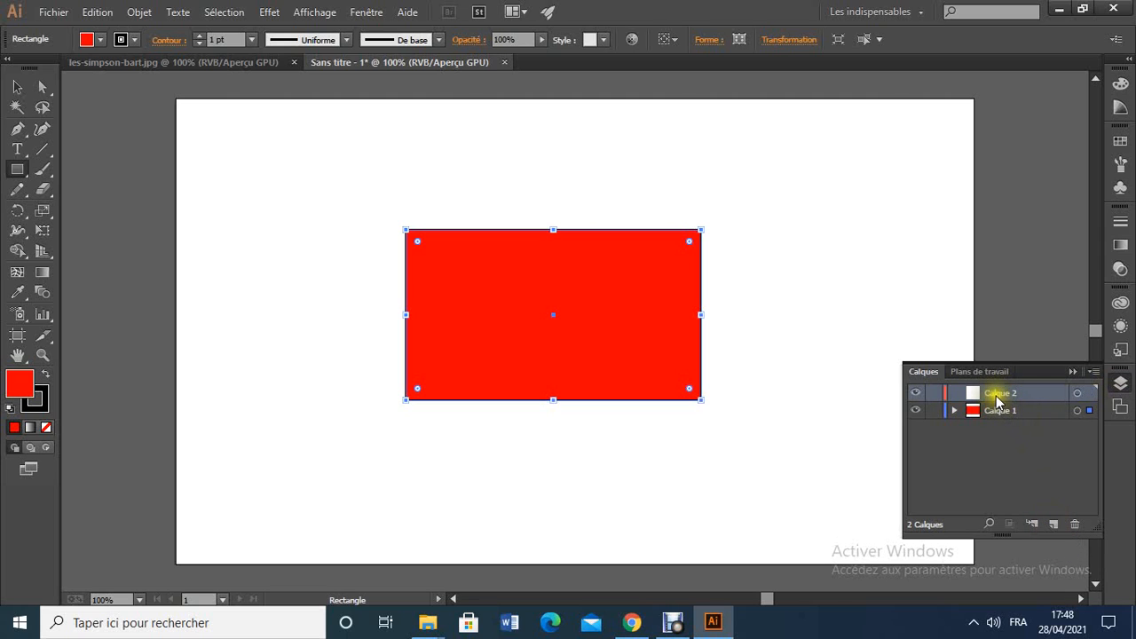
pyautogui.click(359, 132)
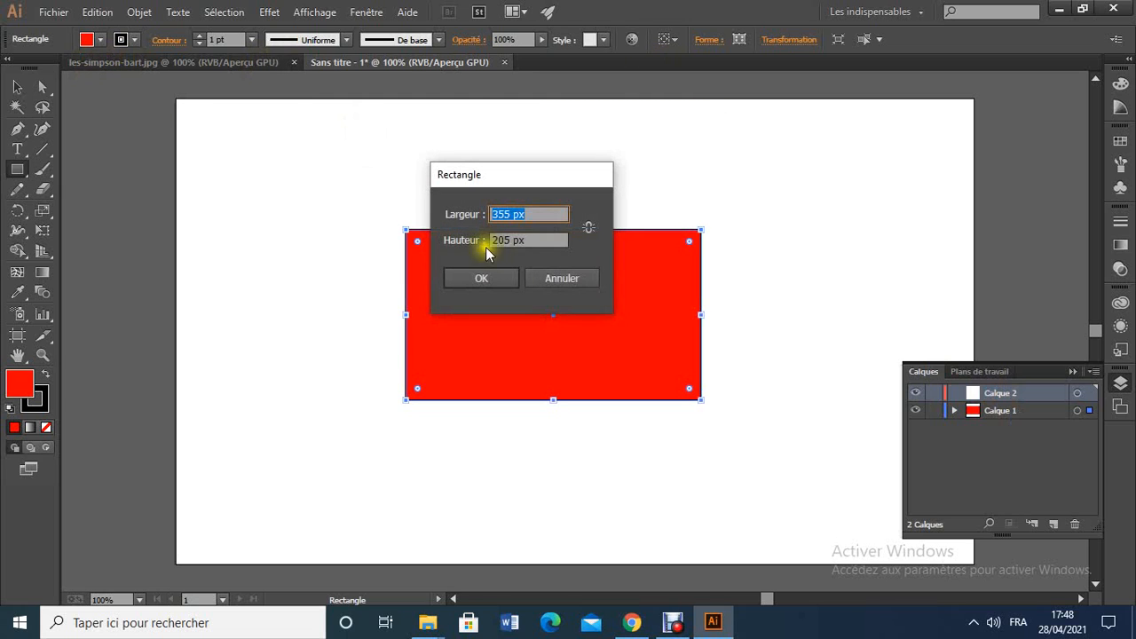
pyautogui.click(552, 276)
pyautogui.moveTo(560, 269); pyautogui.dragTo(813, 436)
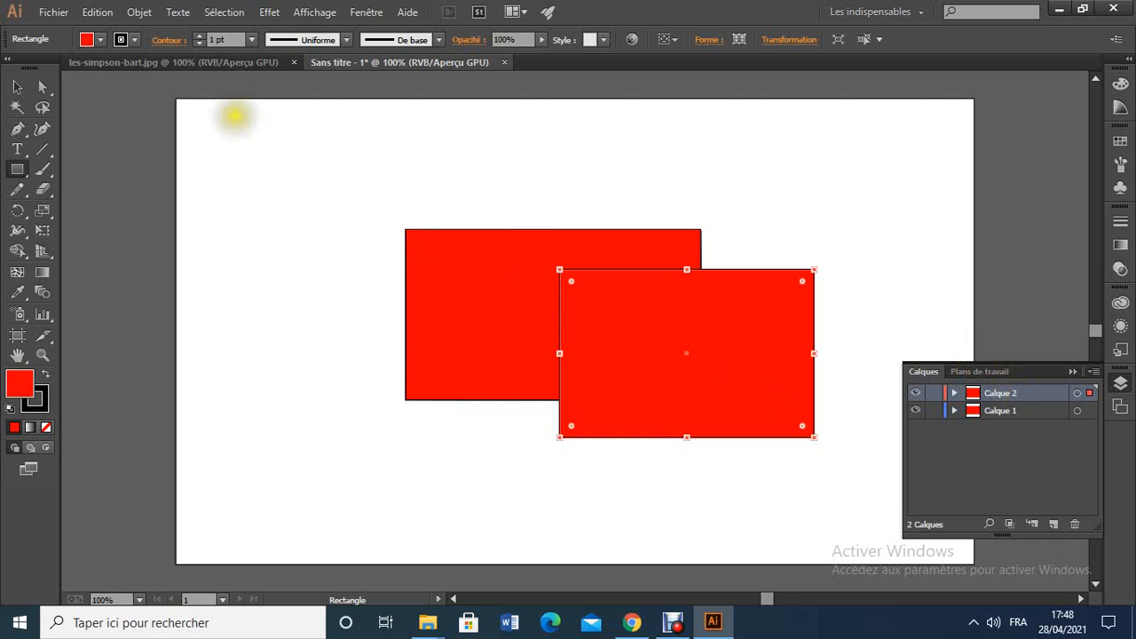
pyautogui.click(102, 40)
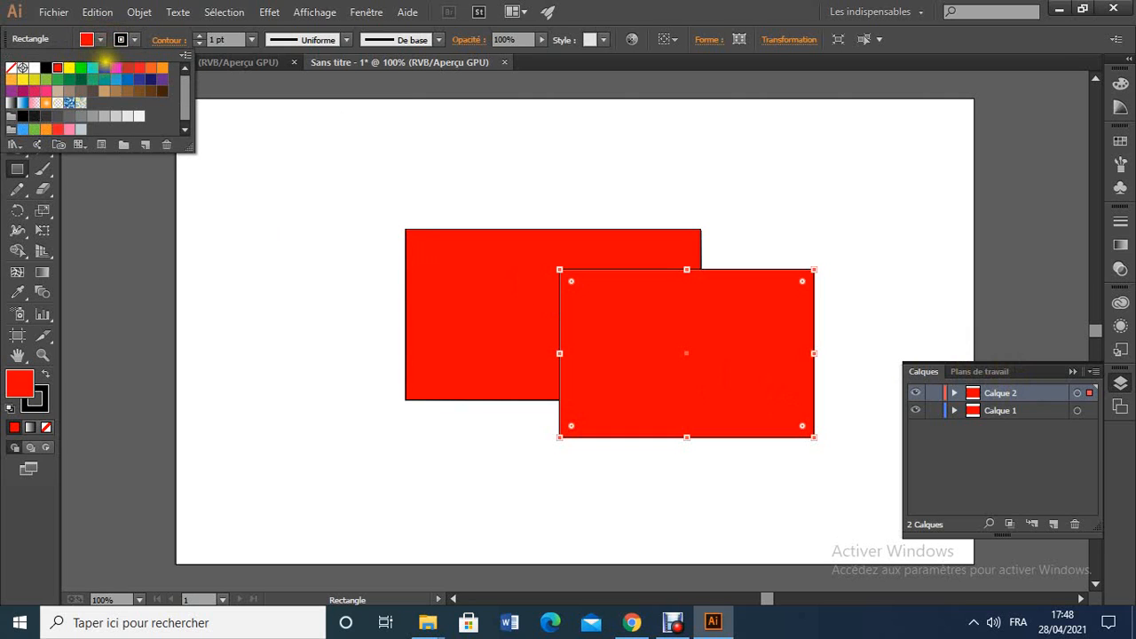
pyautogui.click(104, 67)
pyautogui.click(664, 477)
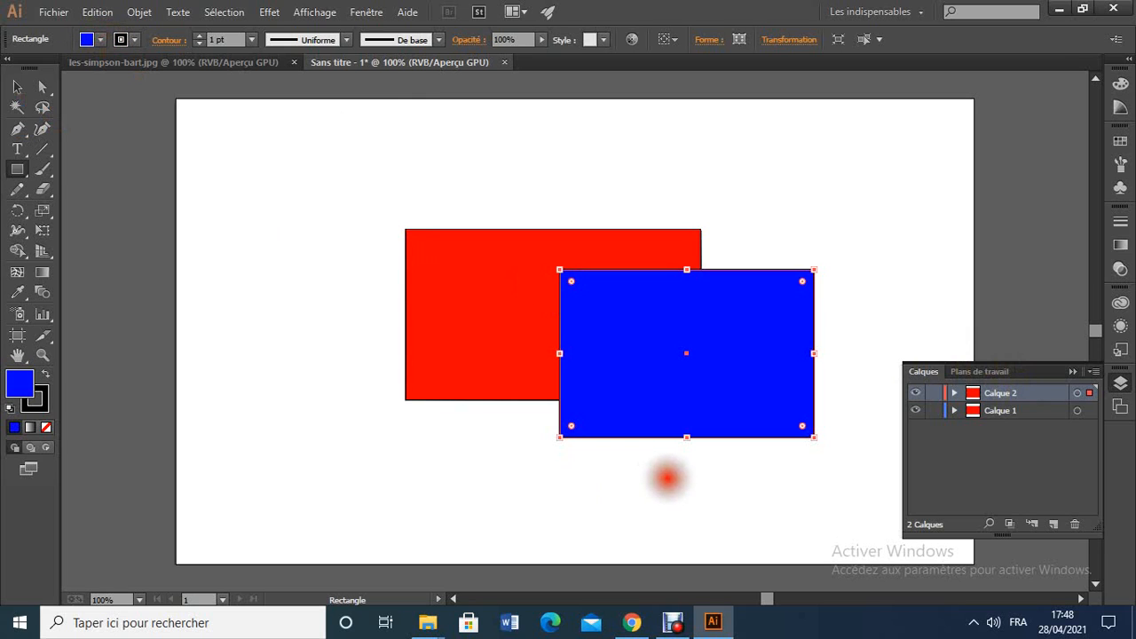
# Step: Add a third layer and draw on it a large, slightly tilted green hexagon overlapping the upper-right parts of both rectangles
pyautogui.click(1053, 524)
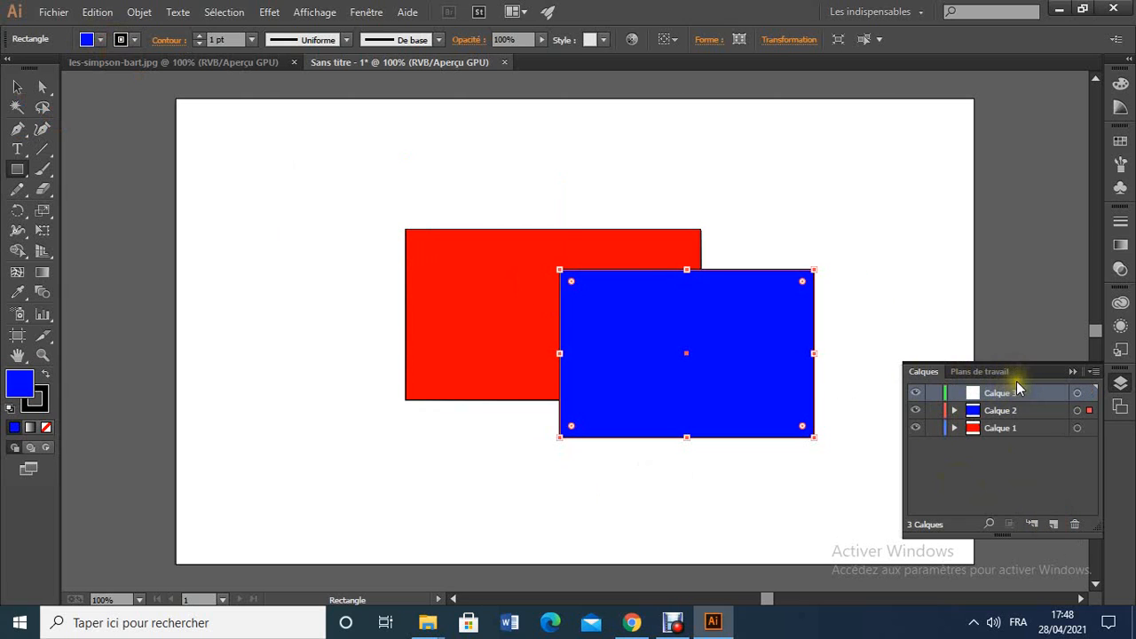
pyautogui.click(21, 174)
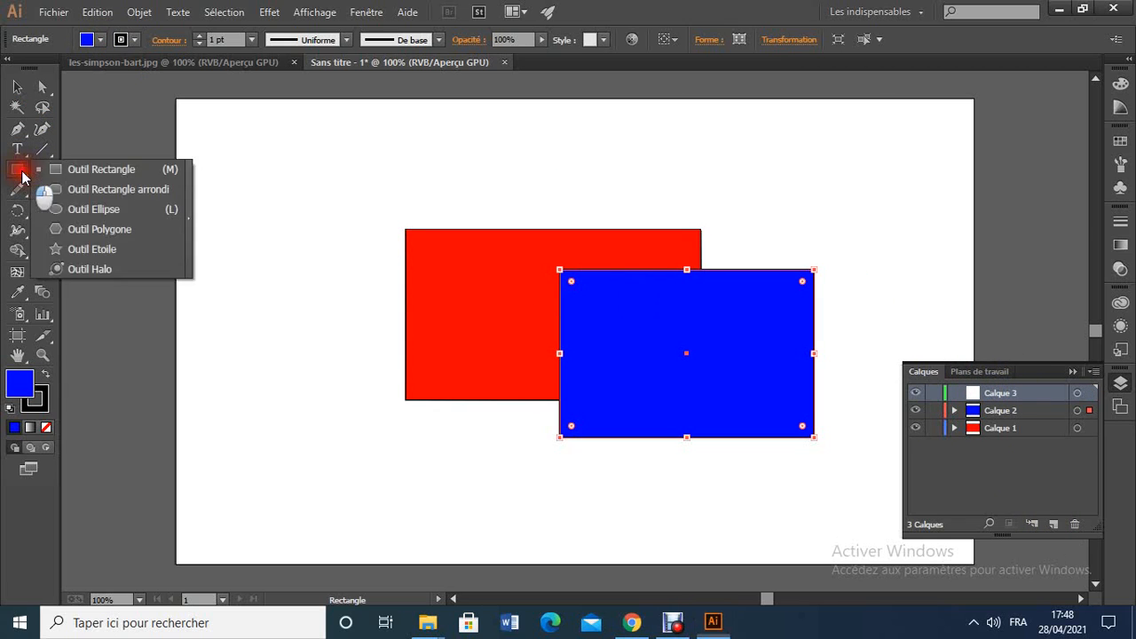
pyautogui.click(113, 228)
pyautogui.moveTo(725, 224)
pyautogui.mouseDown()
pyautogui.moveTo(861, 418)
pyautogui.moveTo(788, 373)
pyautogui.moveTo(771, 344)
pyautogui.mouseUp()
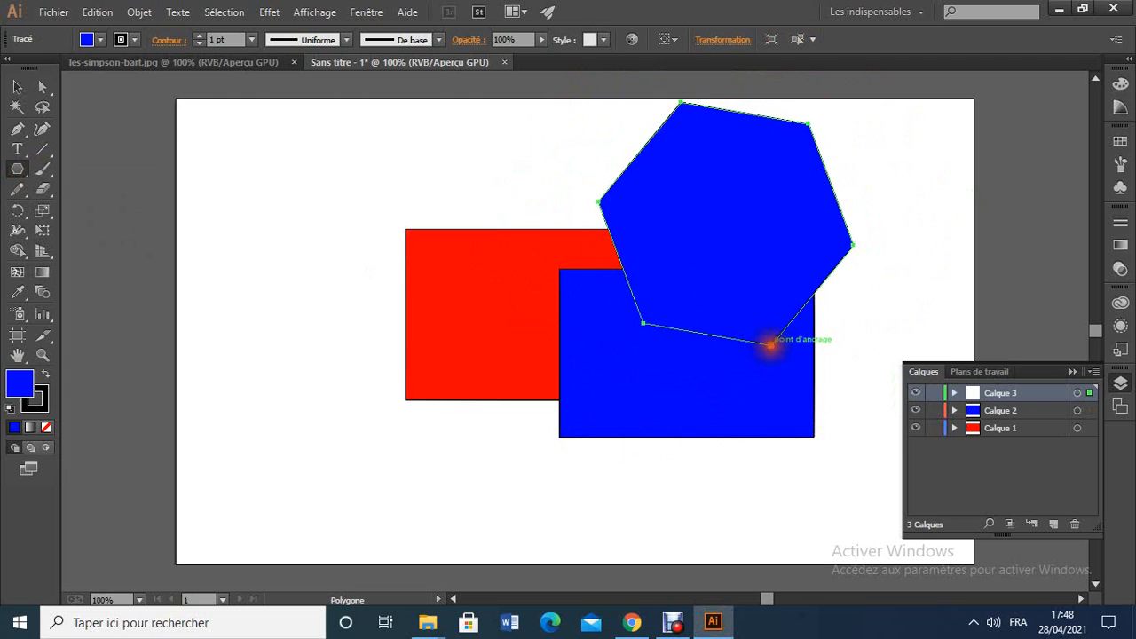
pyautogui.click(97, 40)
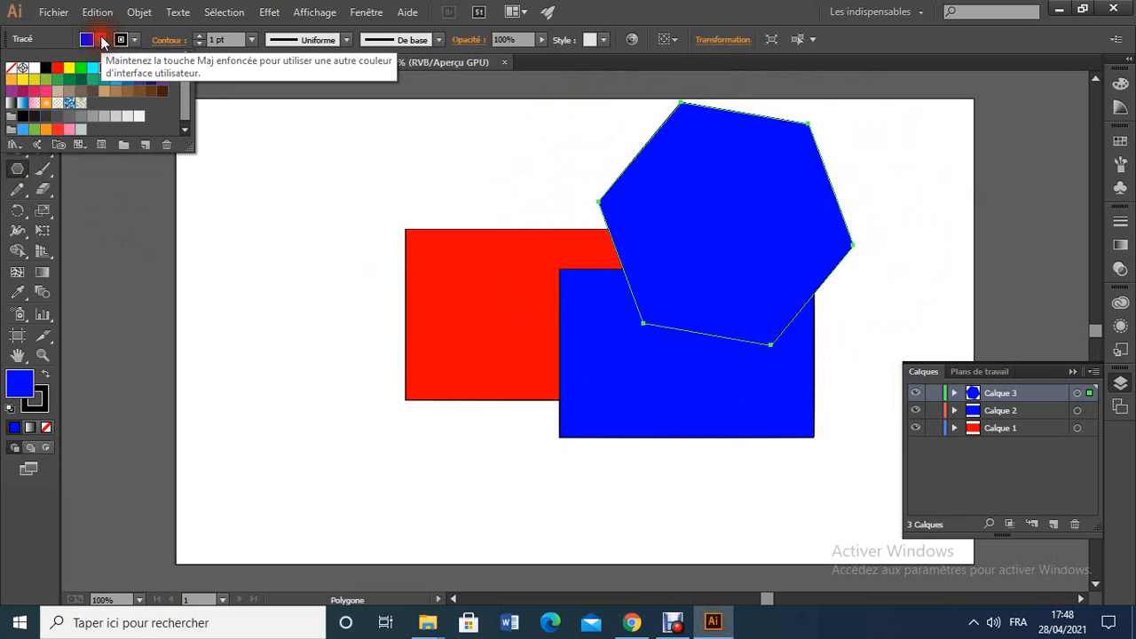
pyautogui.click(80, 67)
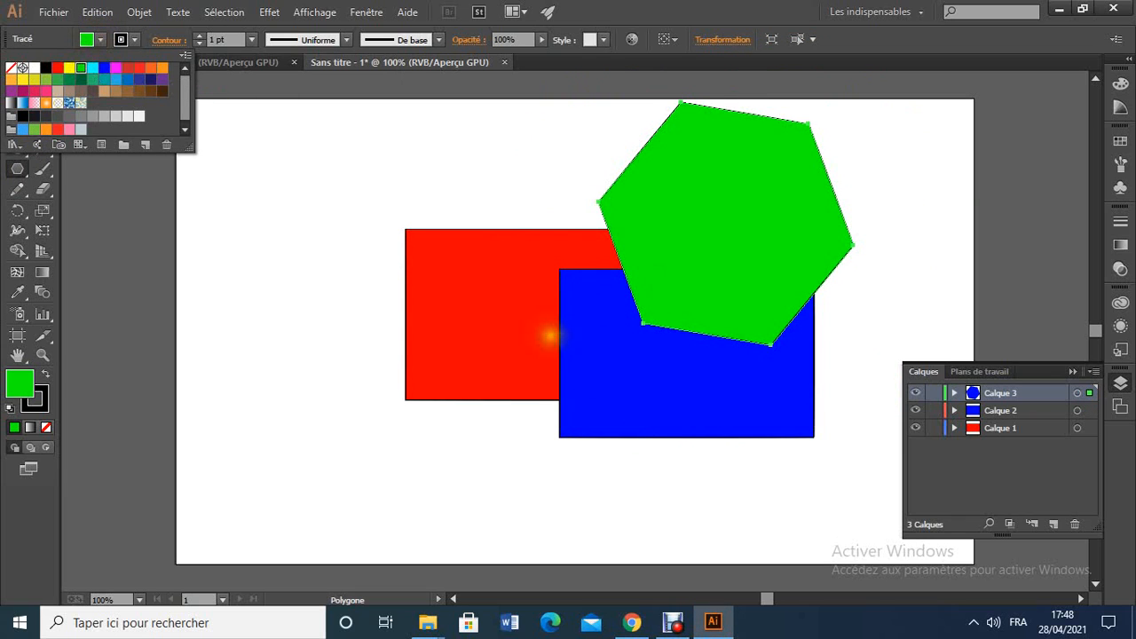
pyautogui.click(1095, 84)
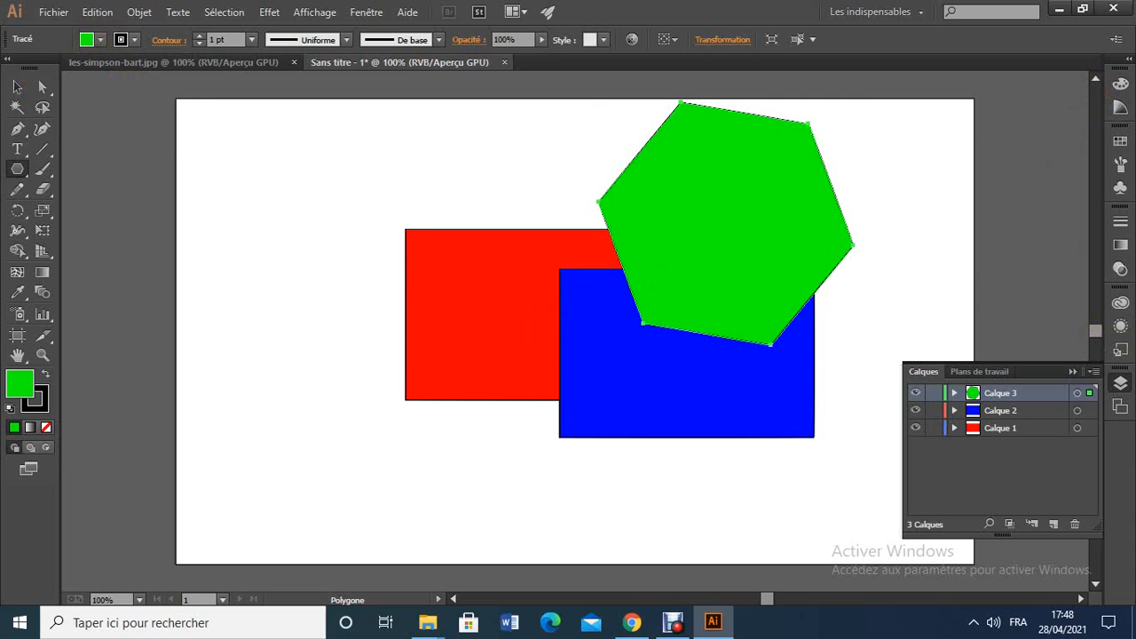
# Step: Shift the green hexagon slightly down and move the blue rectangle down and left, across the red rectangle's lower-right corner
pyautogui.click(17, 86)
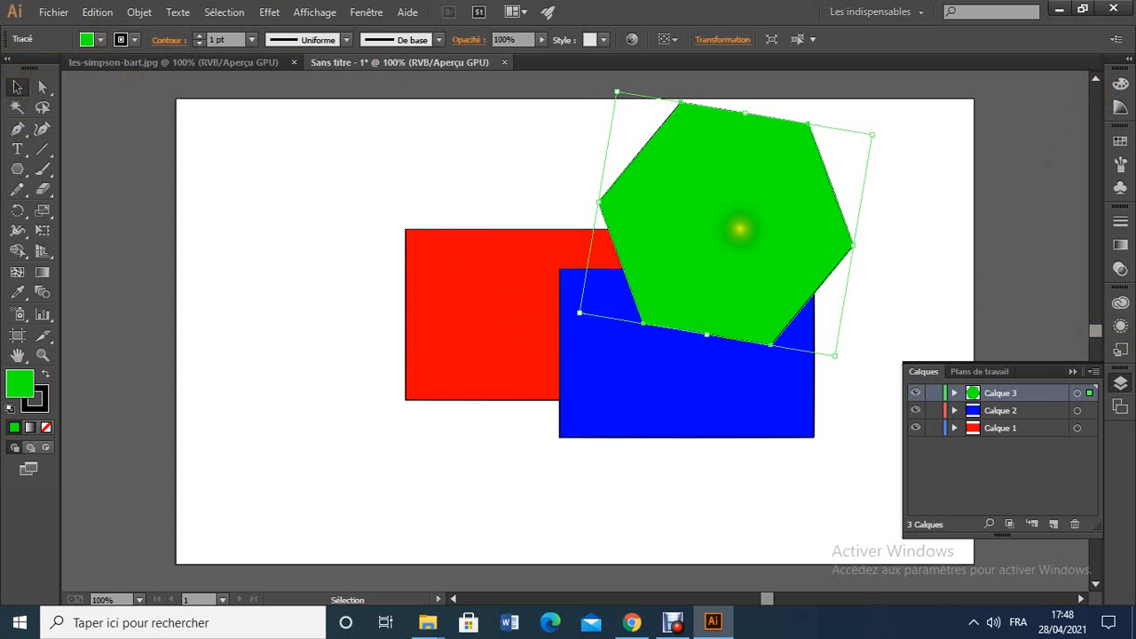
pyautogui.moveTo(727, 220)
pyautogui.mouseDown()
pyautogui.moveTo(680, 269)
pyautogui.moveTo(721, 235)
pyautogui.mouseUp()
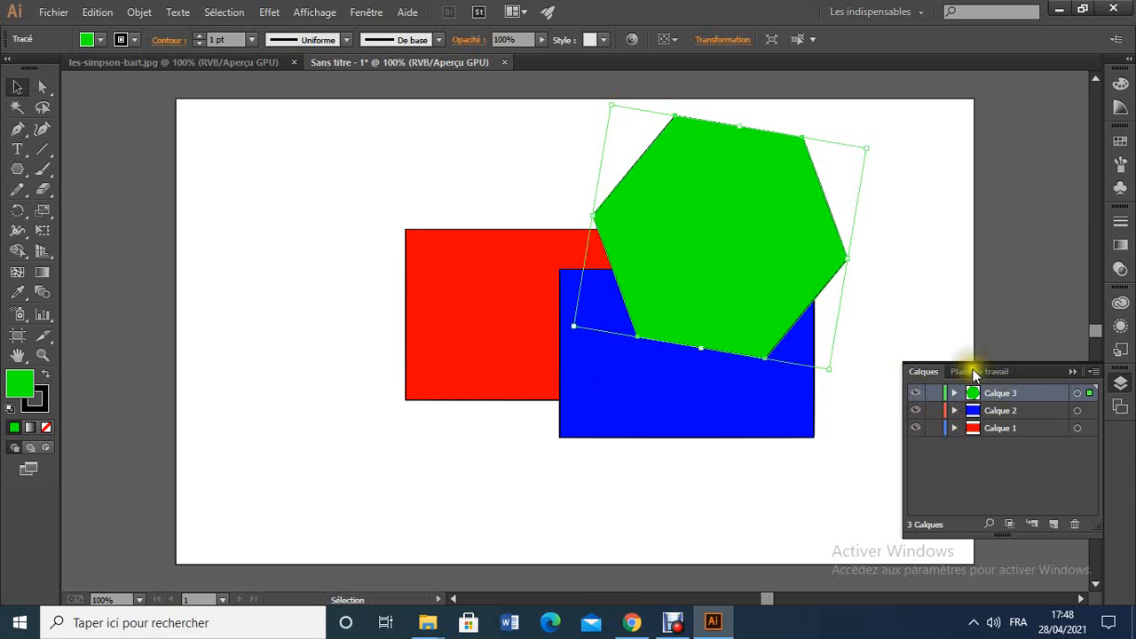
pyautogui.click(1003, 410)
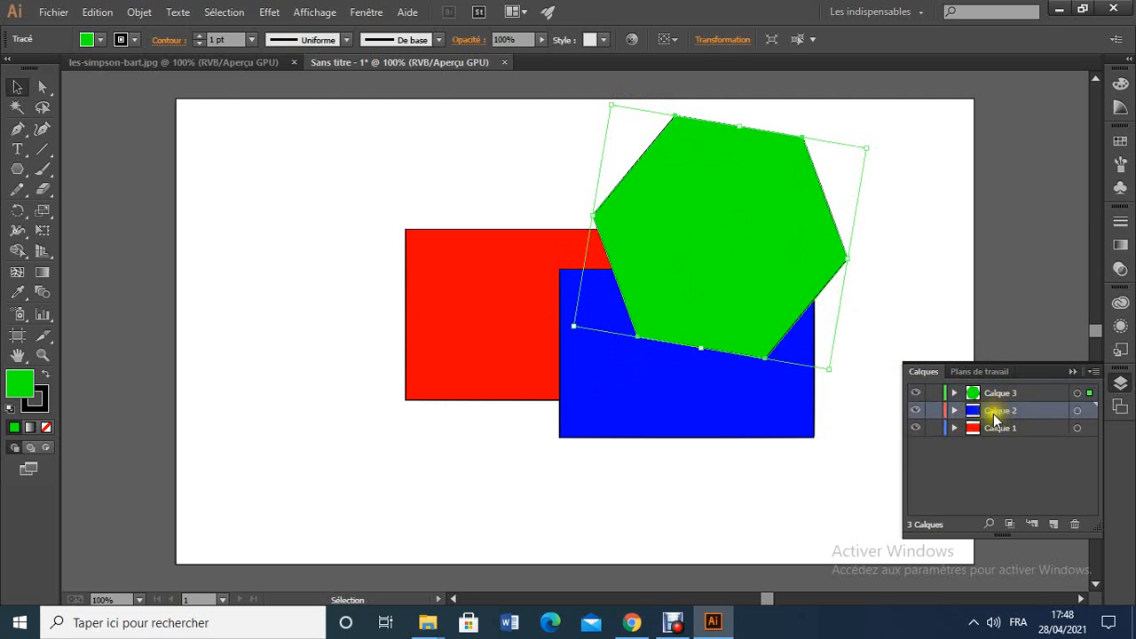
pyautogui.moveTo(776, 402); pyautogui.dragTo(657, 435)
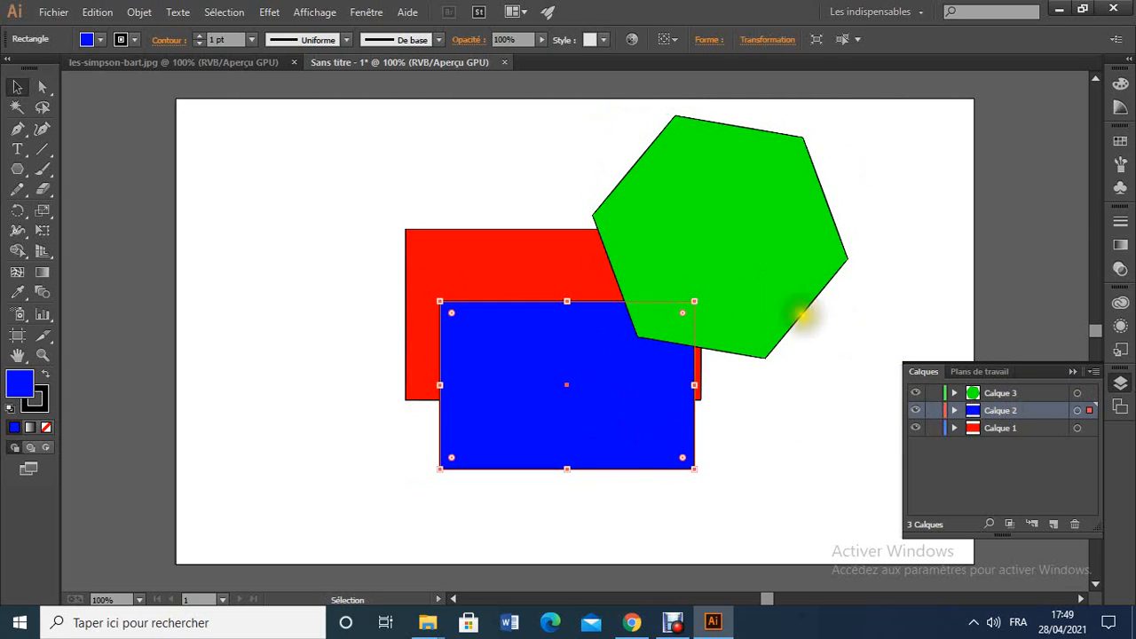
pyautogui.moveTo(629, 376); pyautogui.dragTo(685, 428)
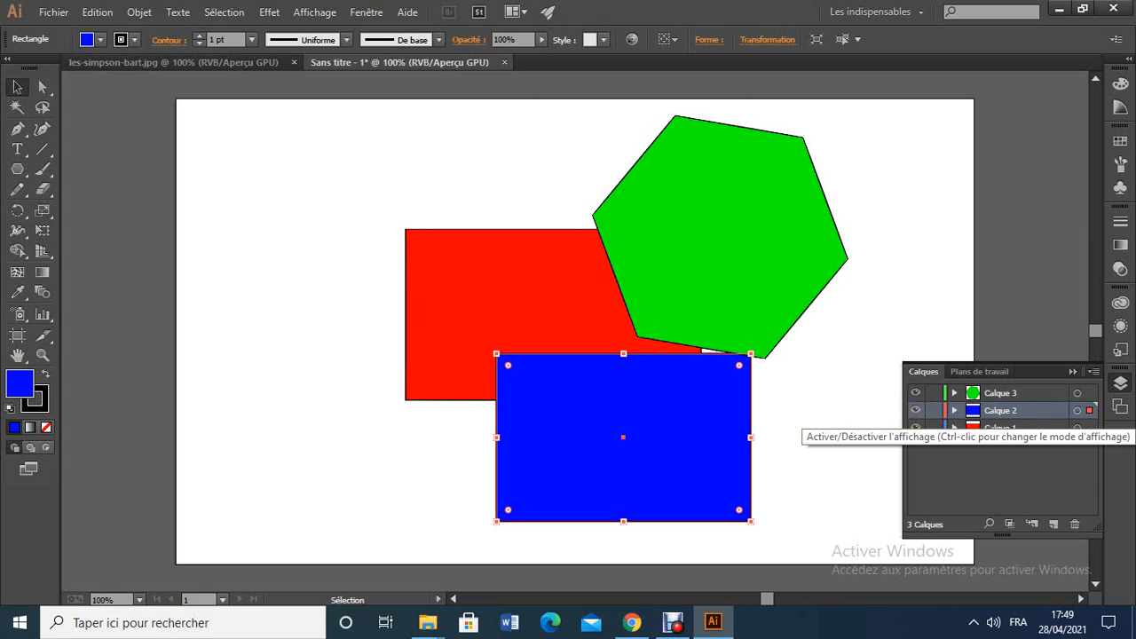
# Step: Hide and show again the blue rectangle's layer, Calque 2, and lock that layer
pyautogui.click(915, 410)
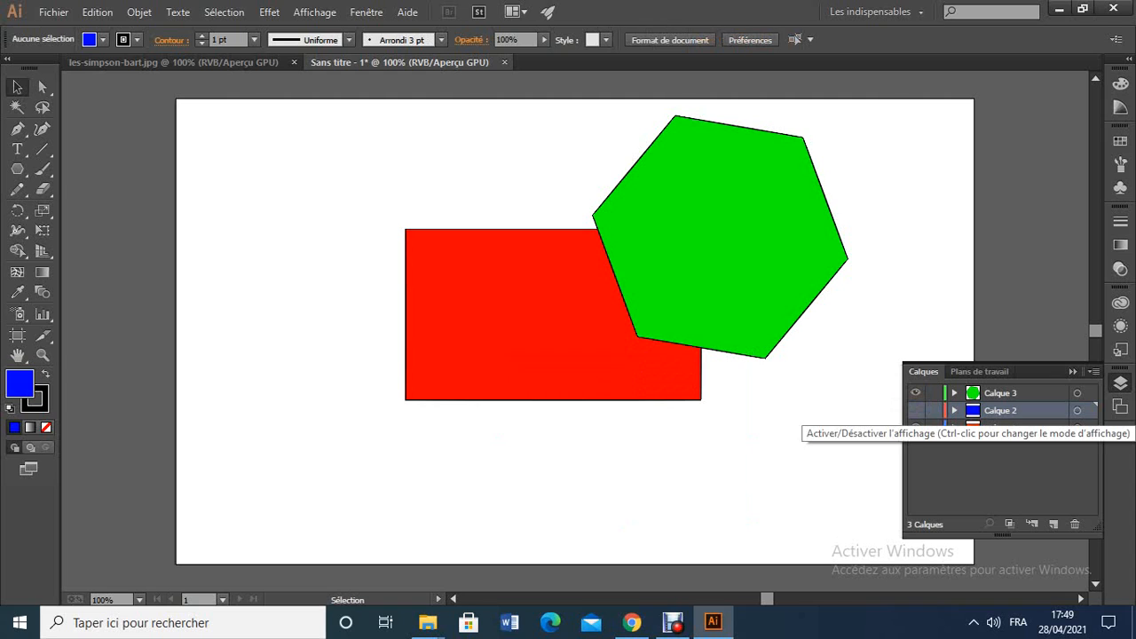
pyautogui.click(915, 410)
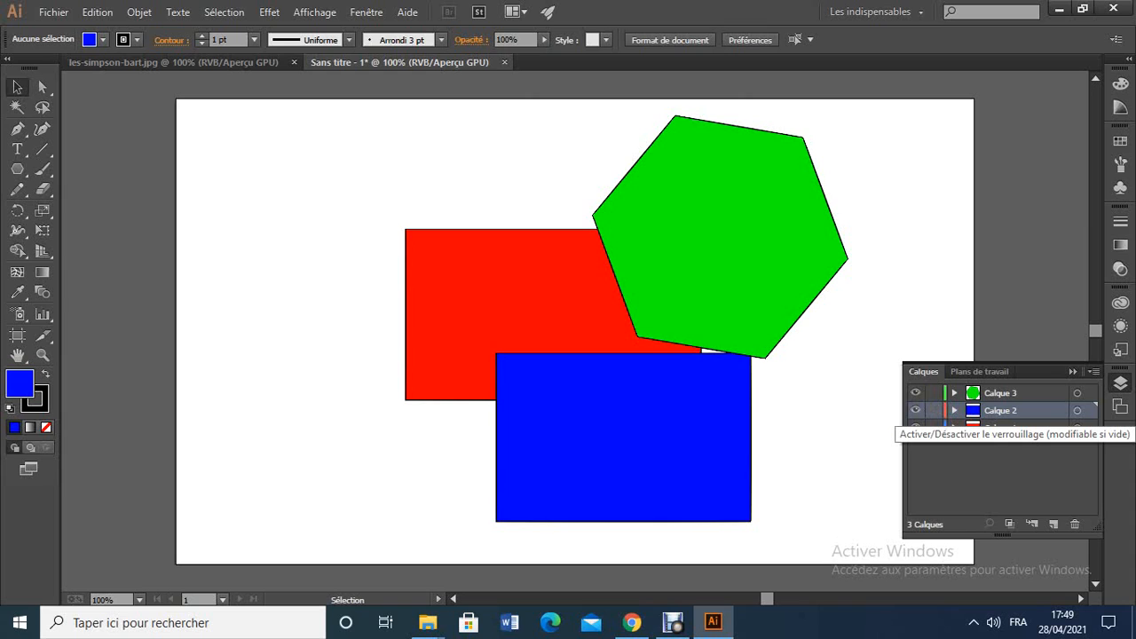
pyautogui.click(934, 411)
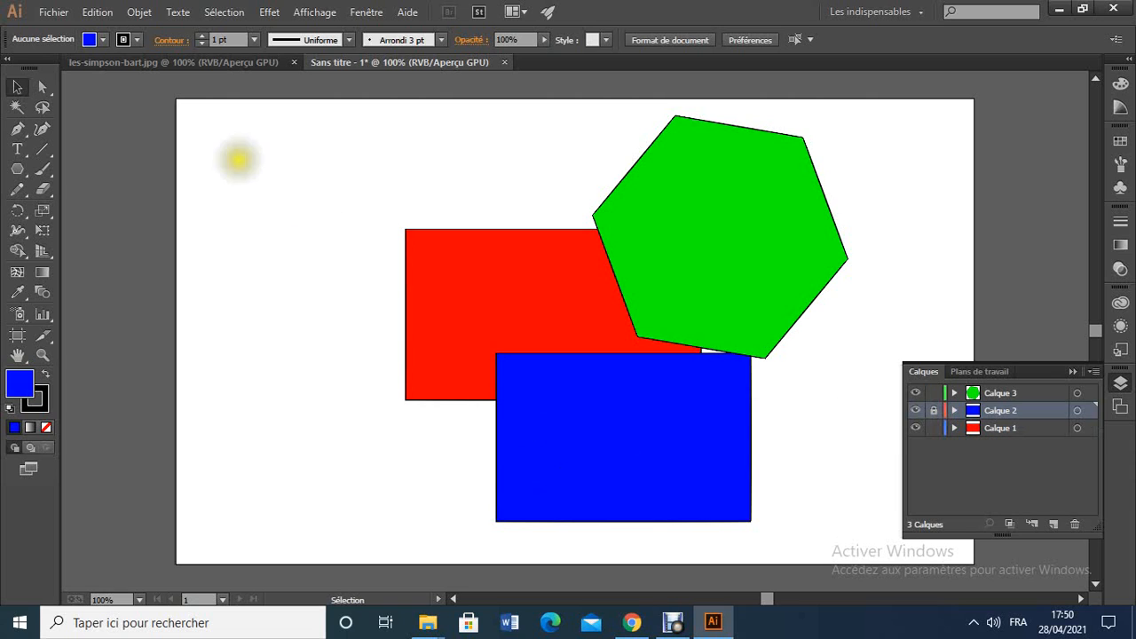
# Step: Try to move the blue rectangle while its layer, Calque 2, is locked
pyautogui.moveTo(562, 413); pyautogui.dragTo(697, 381)
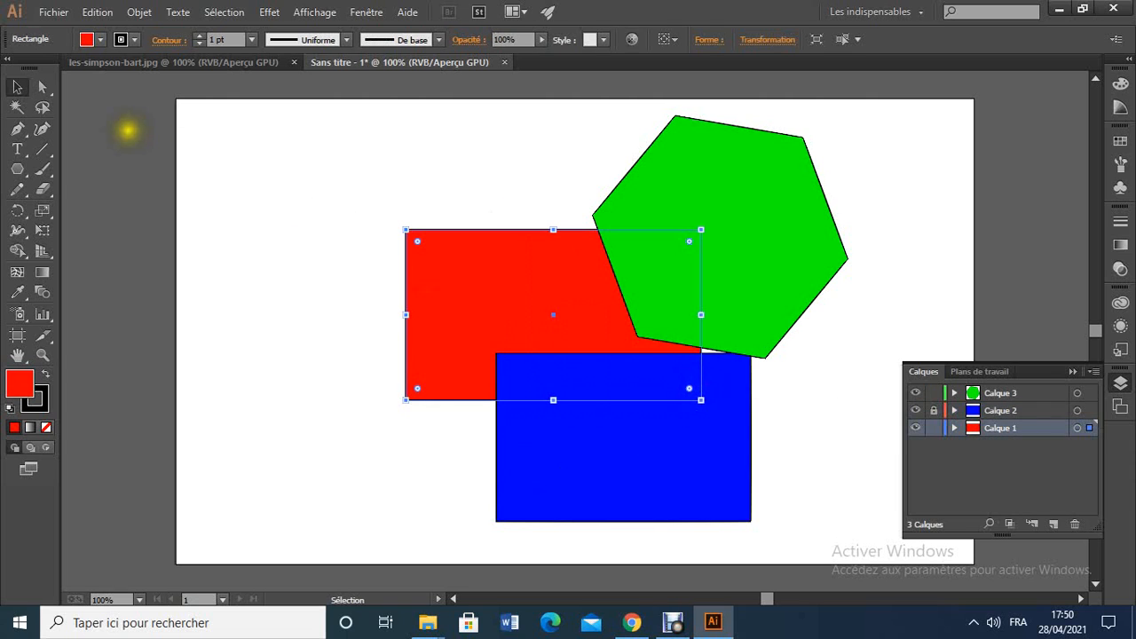
pyautogui.click(994, 410)
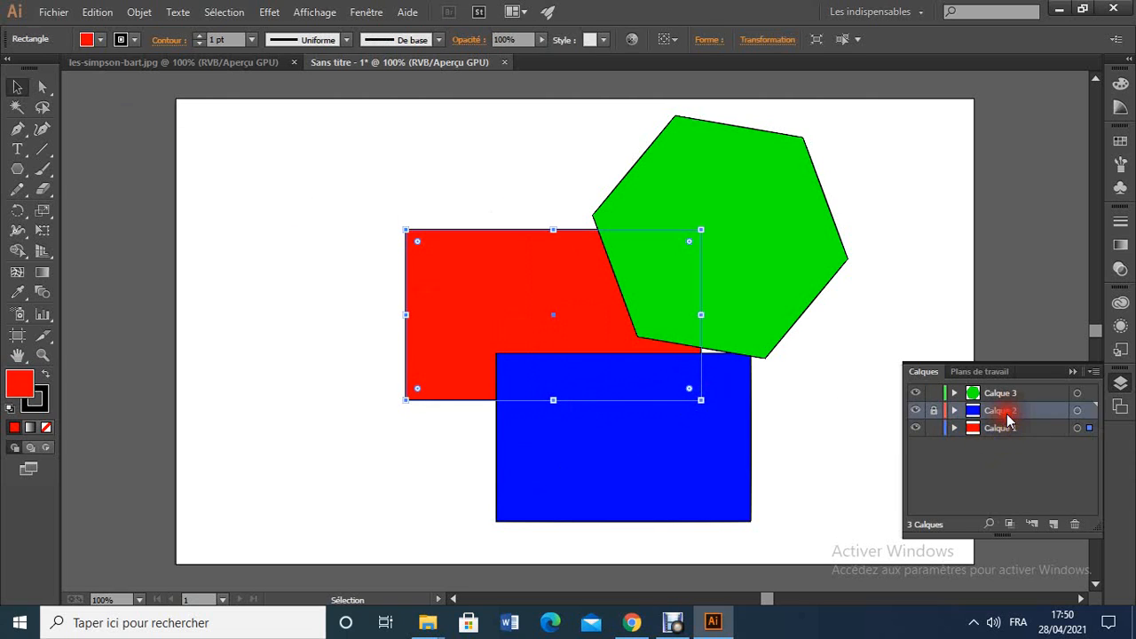
pyautogui.moveTo(636, 439); pyautogui.dragTo(594, 354)
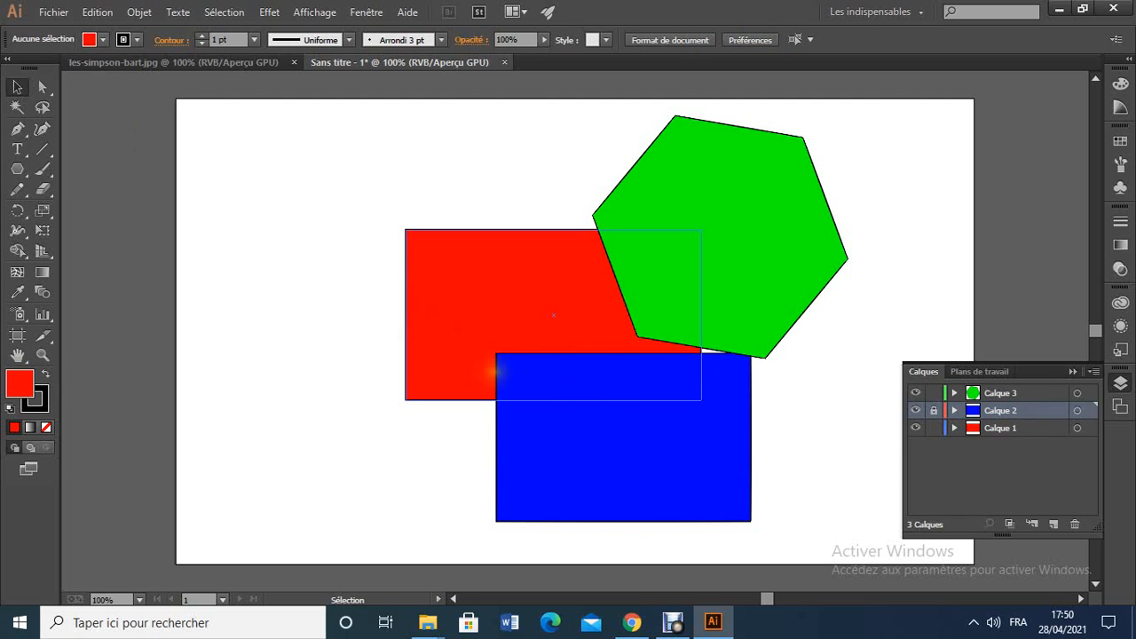
pyautogui.click(680, 476)
pyautogui.moveTo(681, 476); pyautogui.dragTo(619, 338)
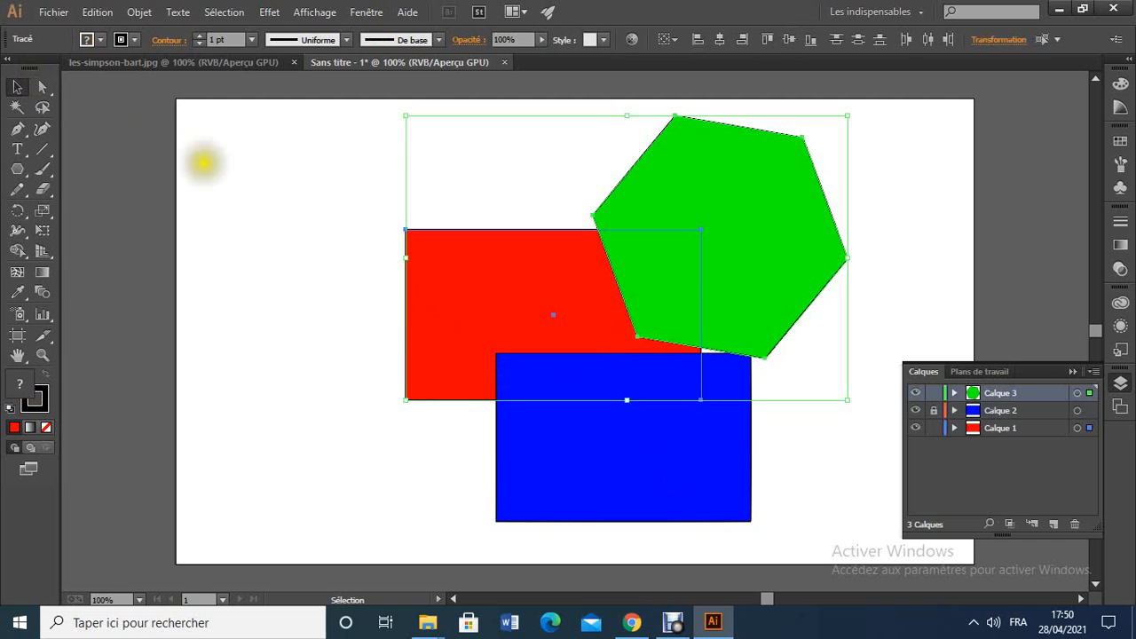
pyautogui.moveTo(683, 482); pyautogui.dragTo(684, 441)
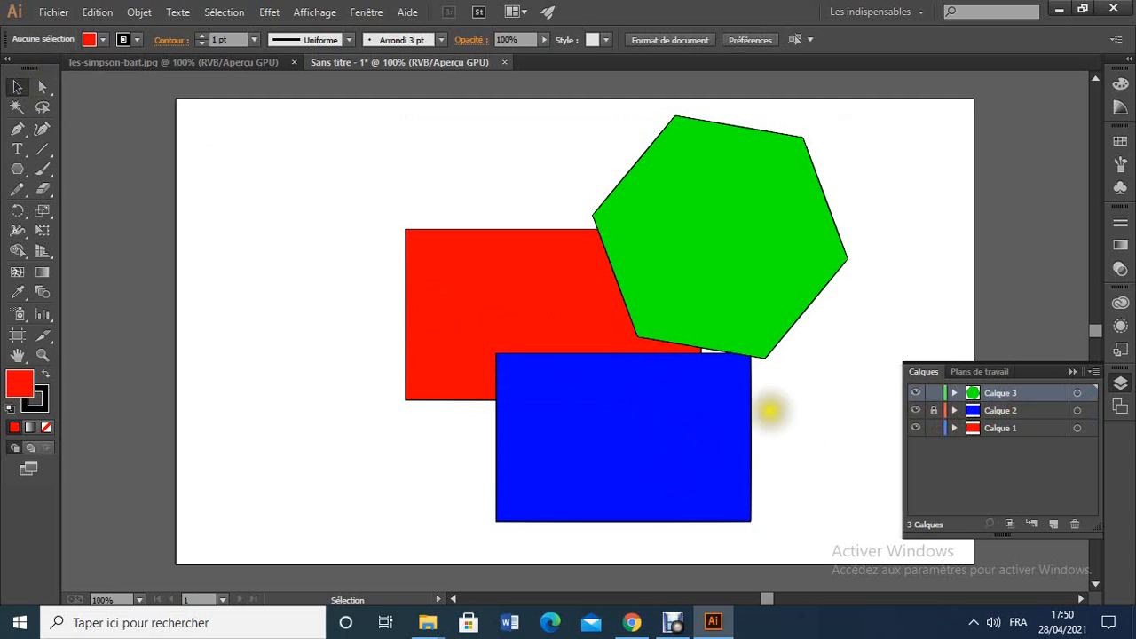
# Step: Unlock the layer Calque 2 and move its blue rectangle slightly down and left, keeping a small overlap with the red rectangle's lower edge
pyautogui.moveTo(657, 415); pyautogui.dragTo(636, 393)
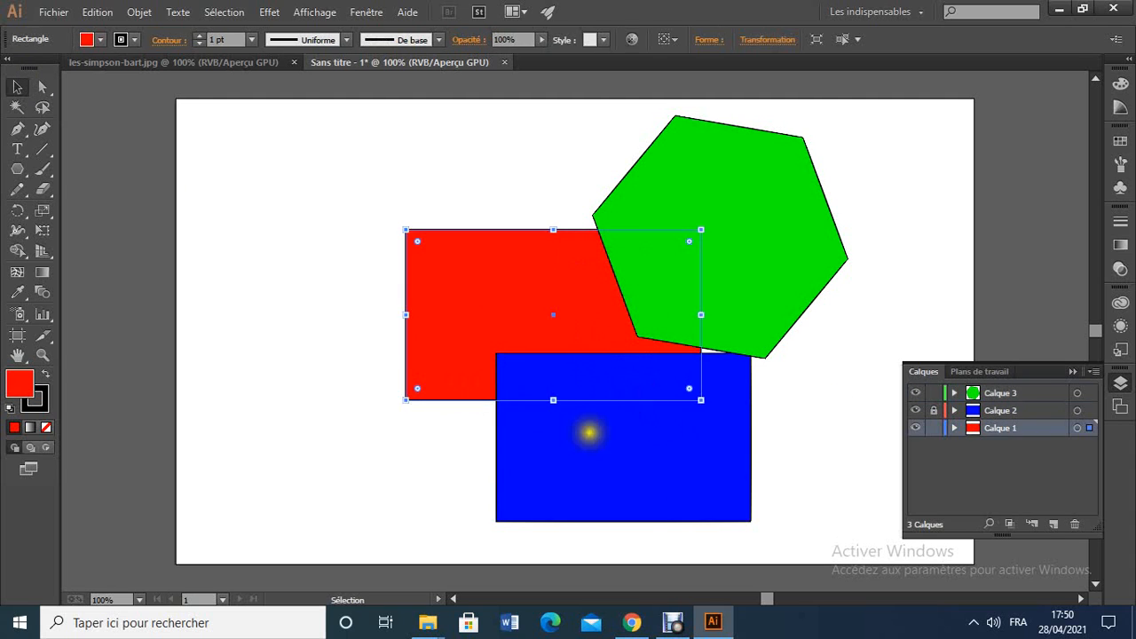
pyautogui.click(609, 441)
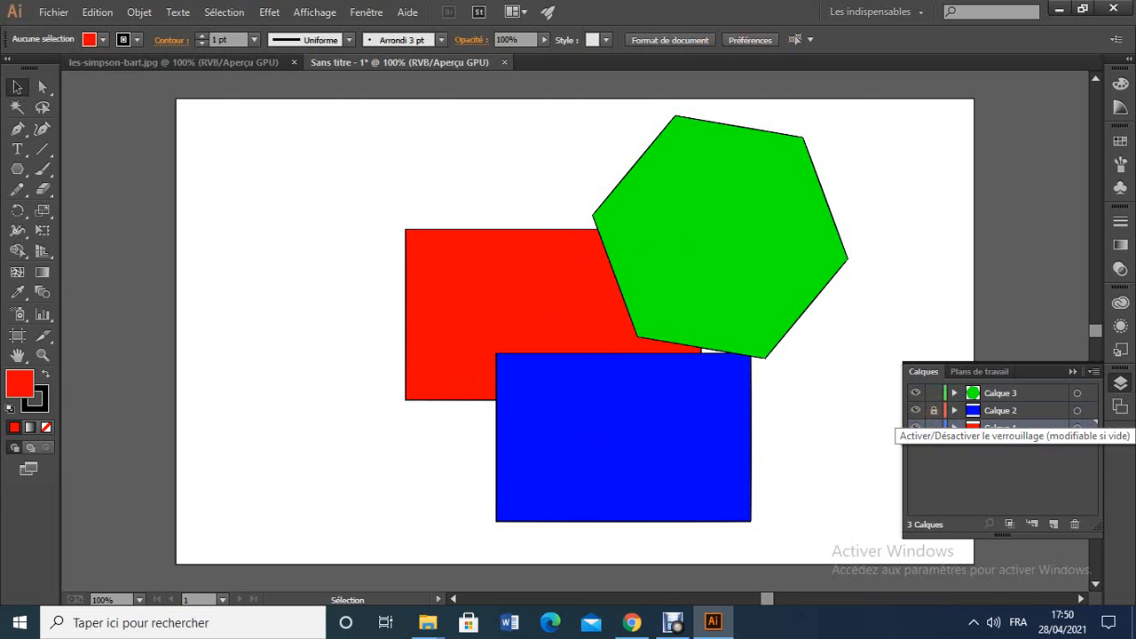
pyautogui.click(932, 410)
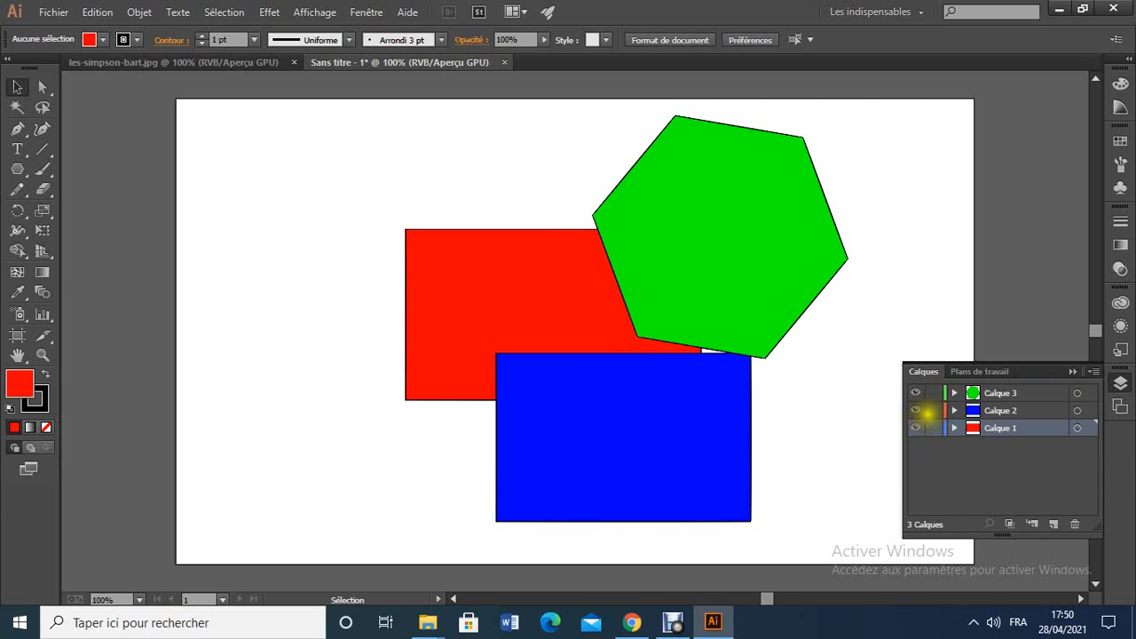
pyautogui.click(515, 419)
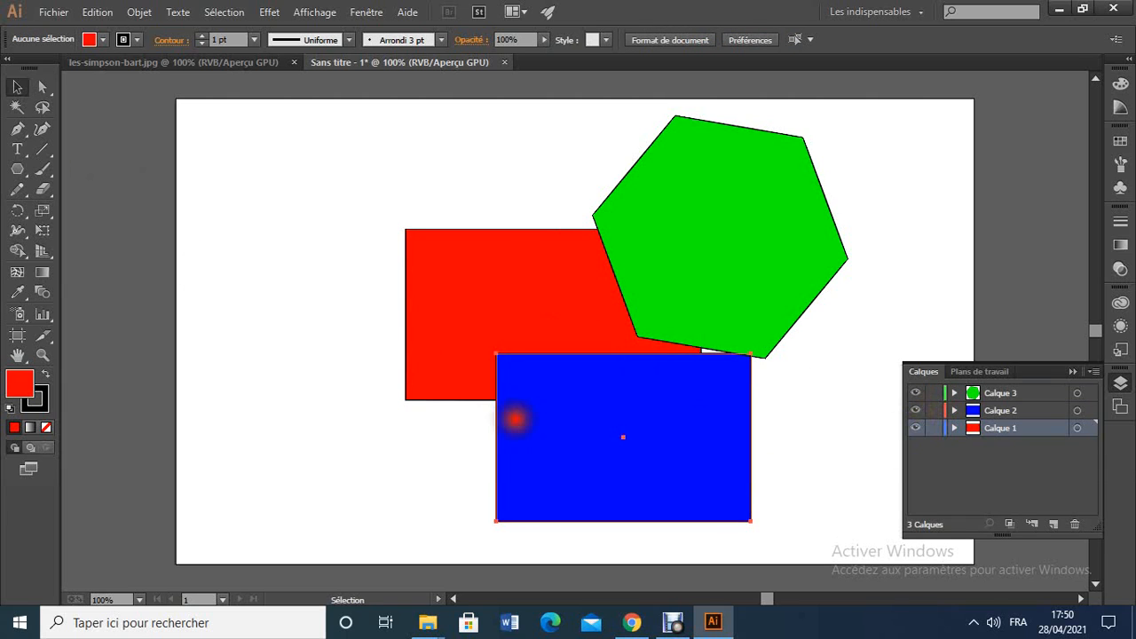
pyautogui.moveTo(514, 419); pyautogui.dragTo(607, 466)
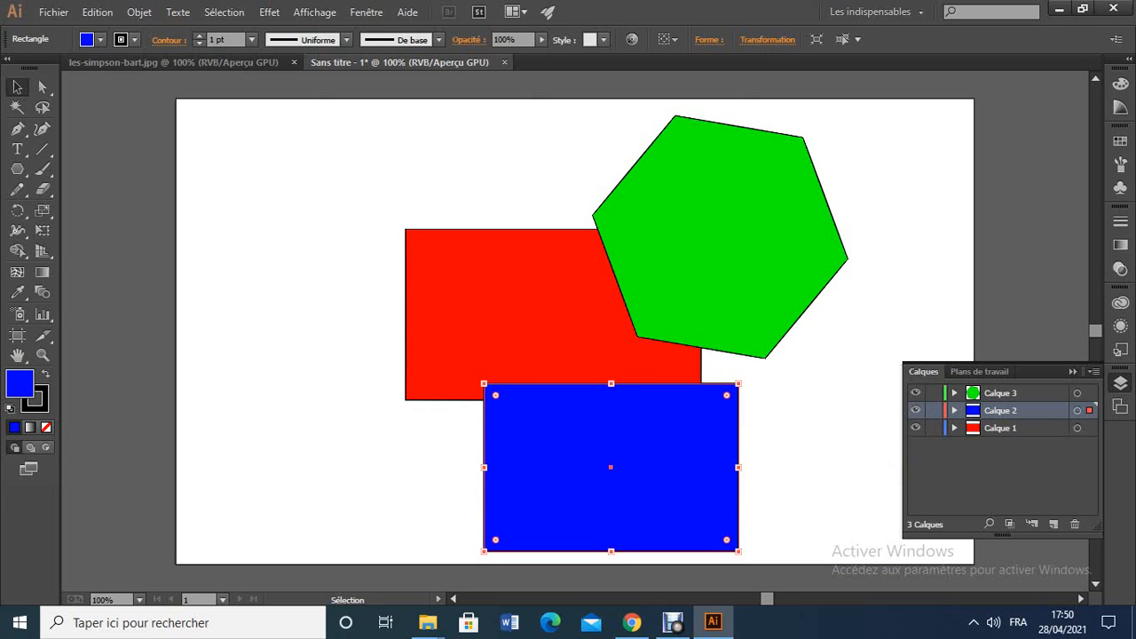
# Step: Delete the layer Calque 1 together with its red rectangle, and undo the deletion
pyautogui.click(1001, 429)
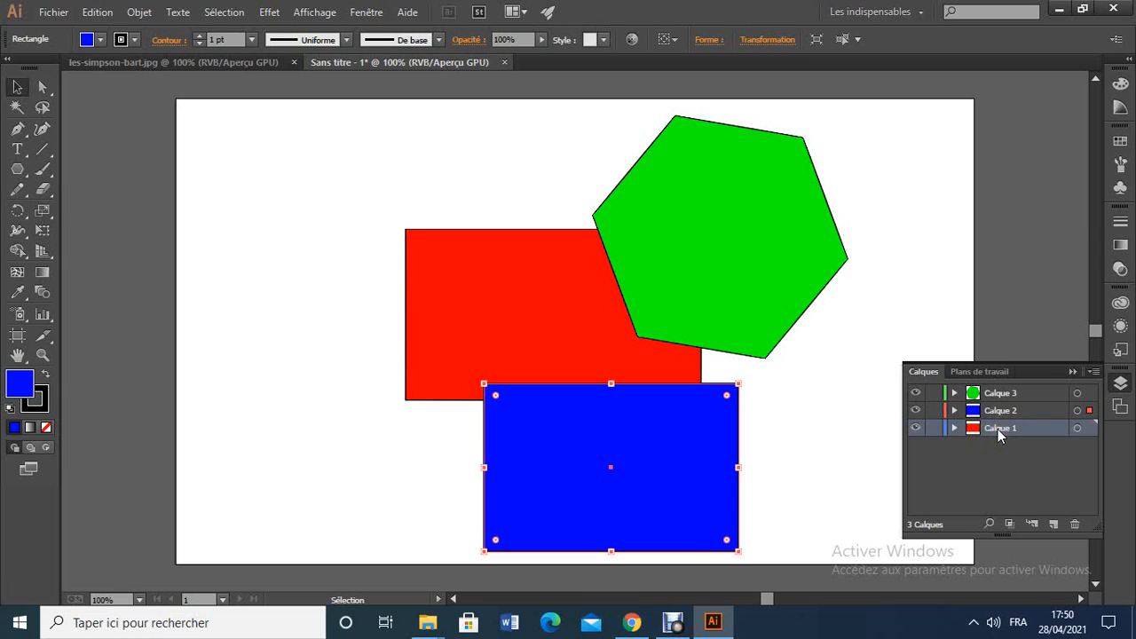
pyautogui.click(1076, 524)
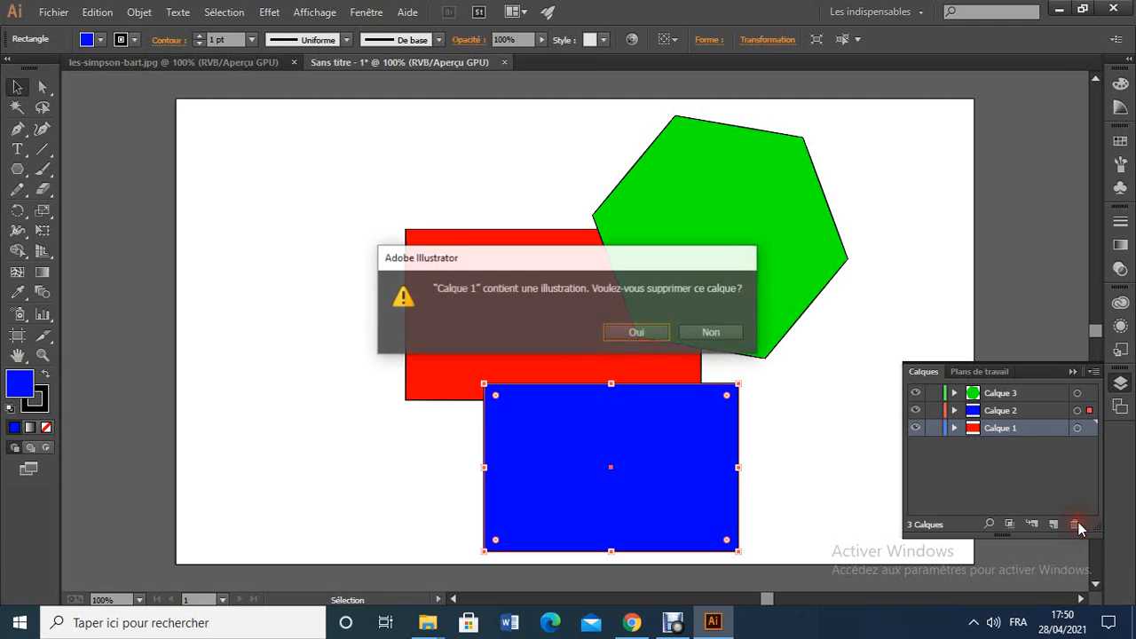
pyautogui.click(645, 334)
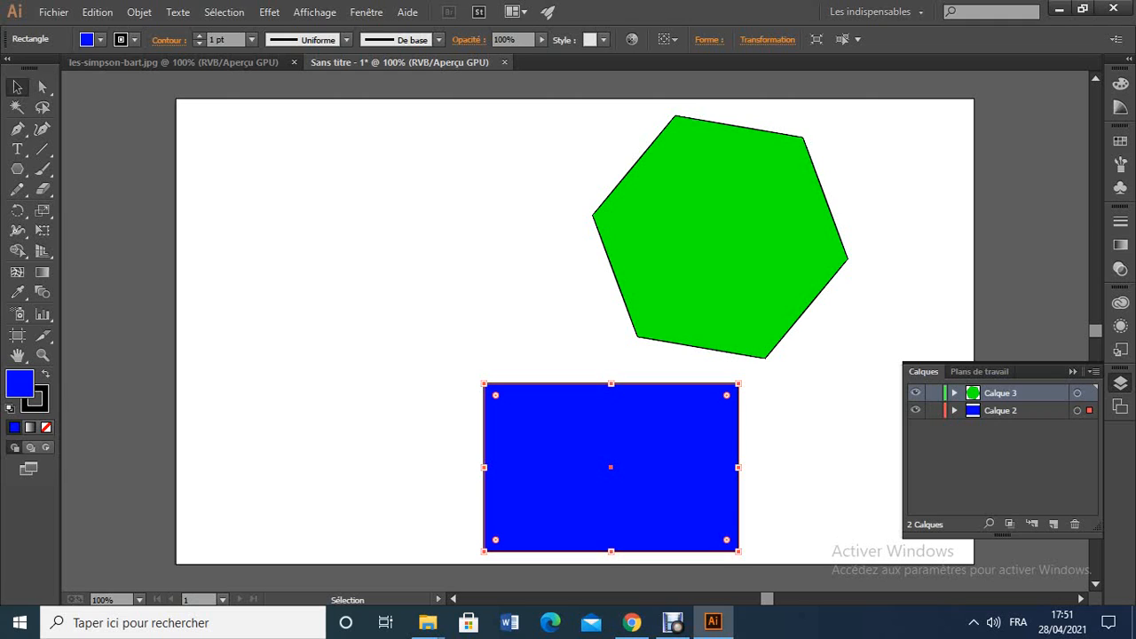
pyautogui.click(461, 193)
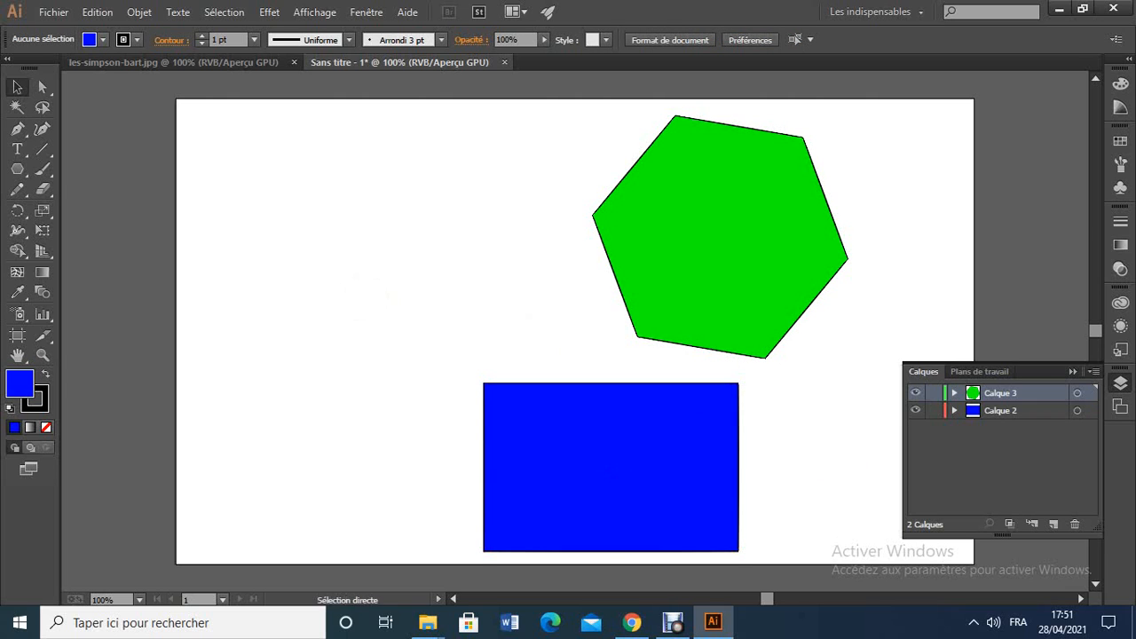
pyautogui.hotkey('ctrl', 'z')
pyautogui.rightClick(603, 424)
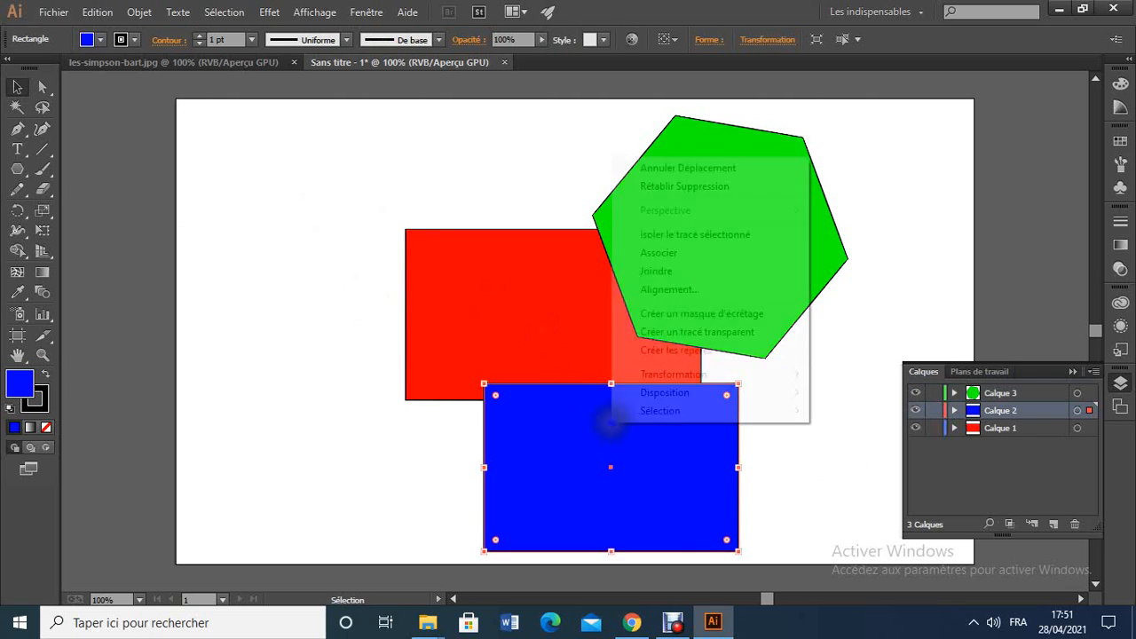
# Step: Move the blue rectangle straight up so it covers the red rectangle's lower-right part and passes under the green hexagon
pyautogui.moveTo(539, 484); pyautogui.dragTo(538, 380)
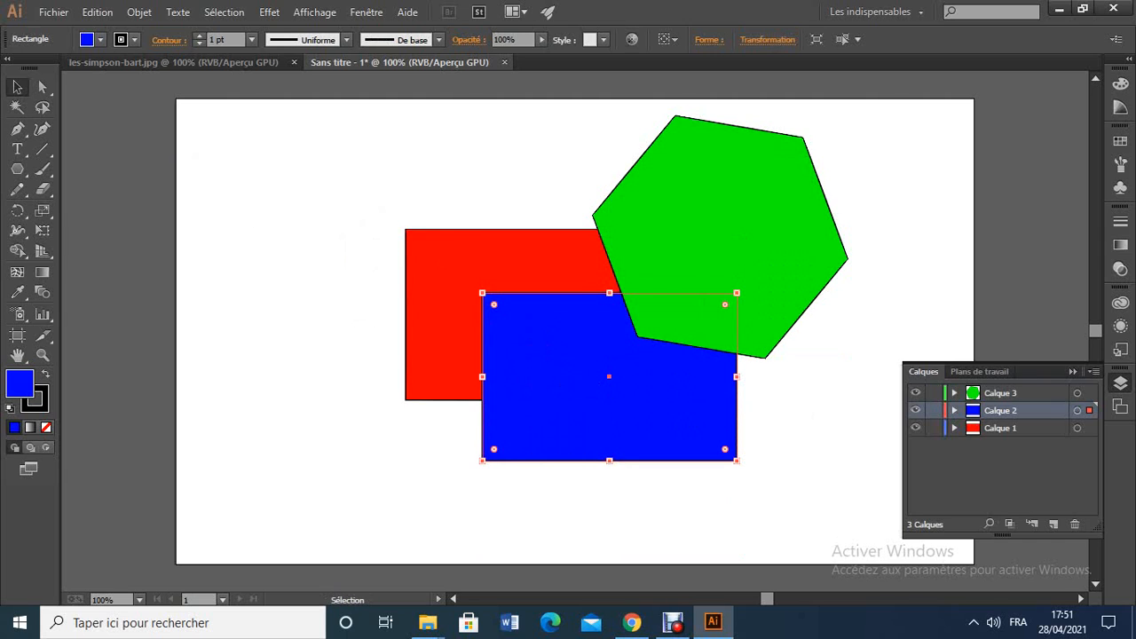
# Step: Examine the file types available for saving the document under a new name, and cancel without saving
pyautogui.click(55, 13)
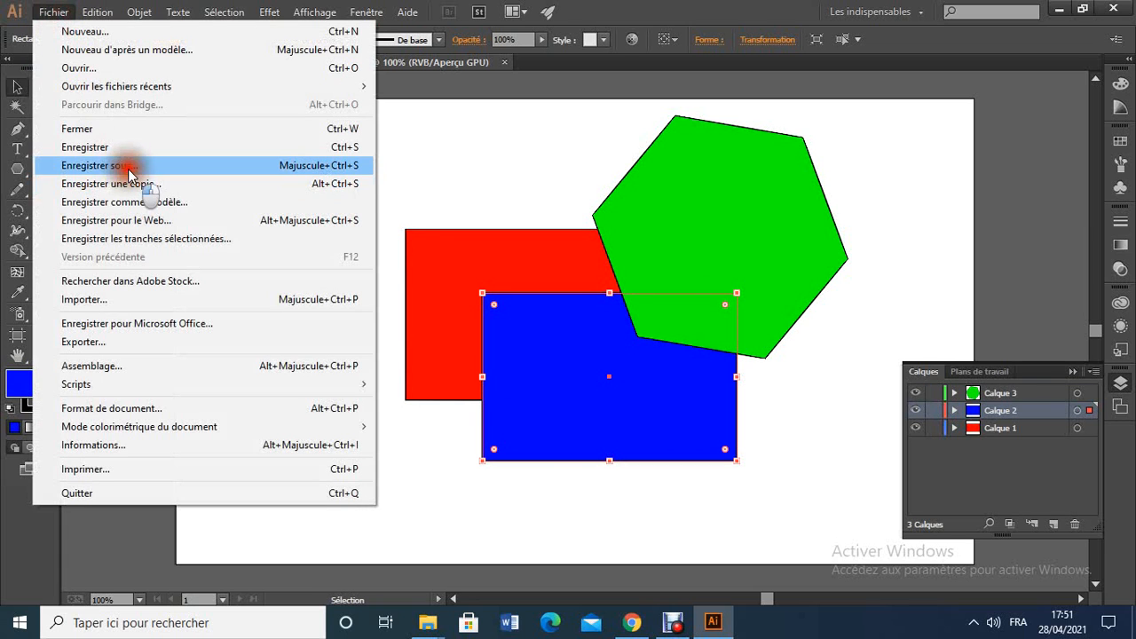
pyautogui.click(127, 168)
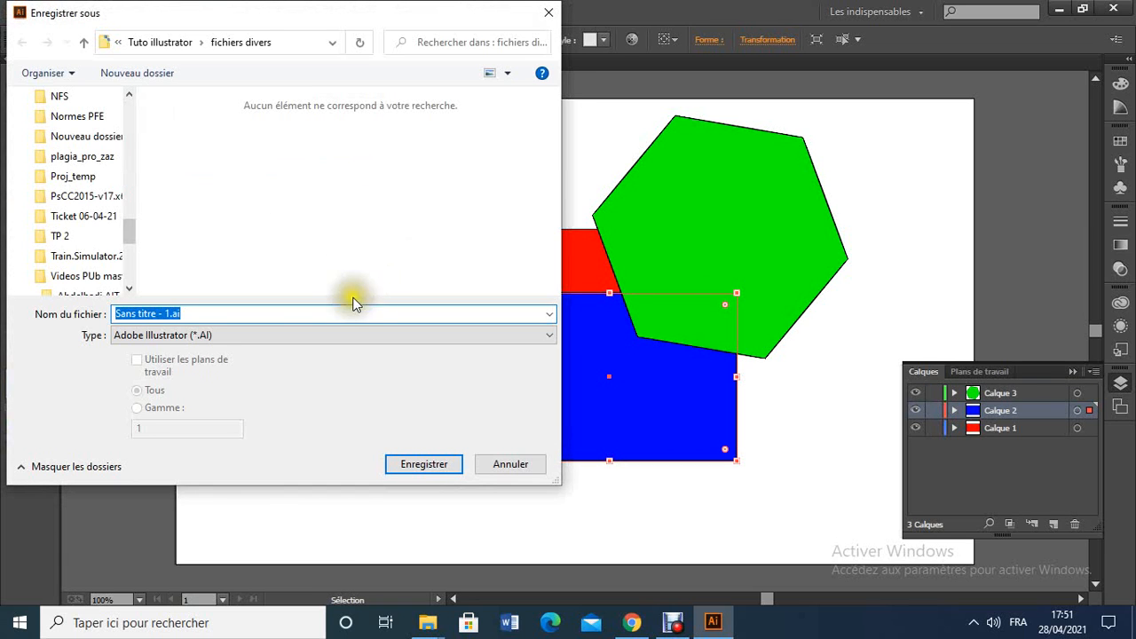
pyautogui.click(299, 336)
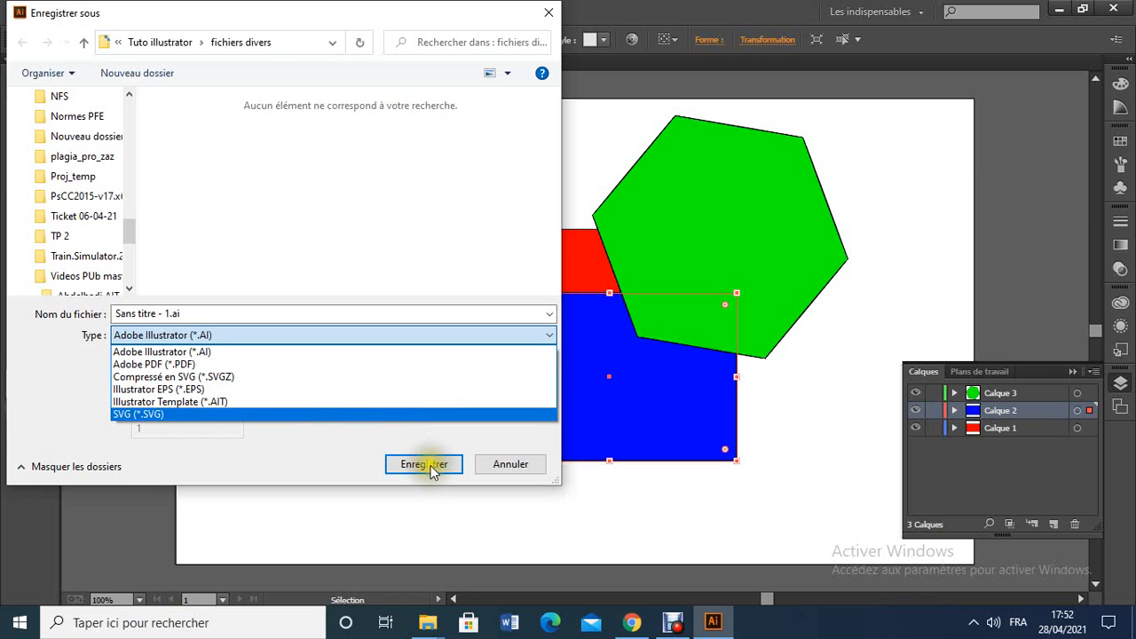
pyautogui.click(519, 464)
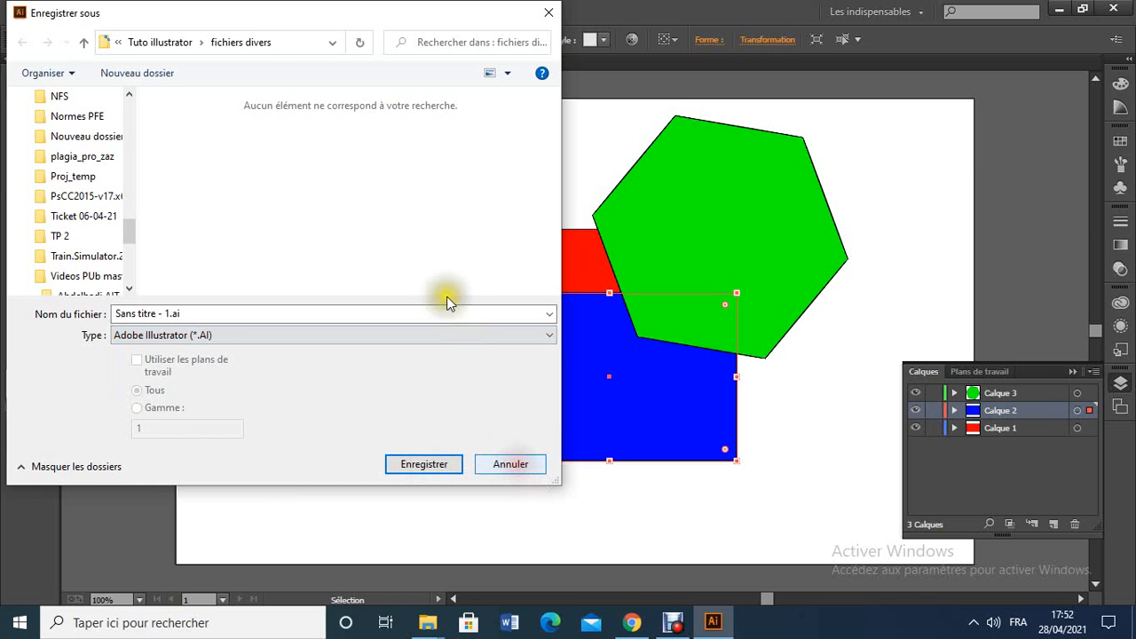
pyautogui.click(511, 462)
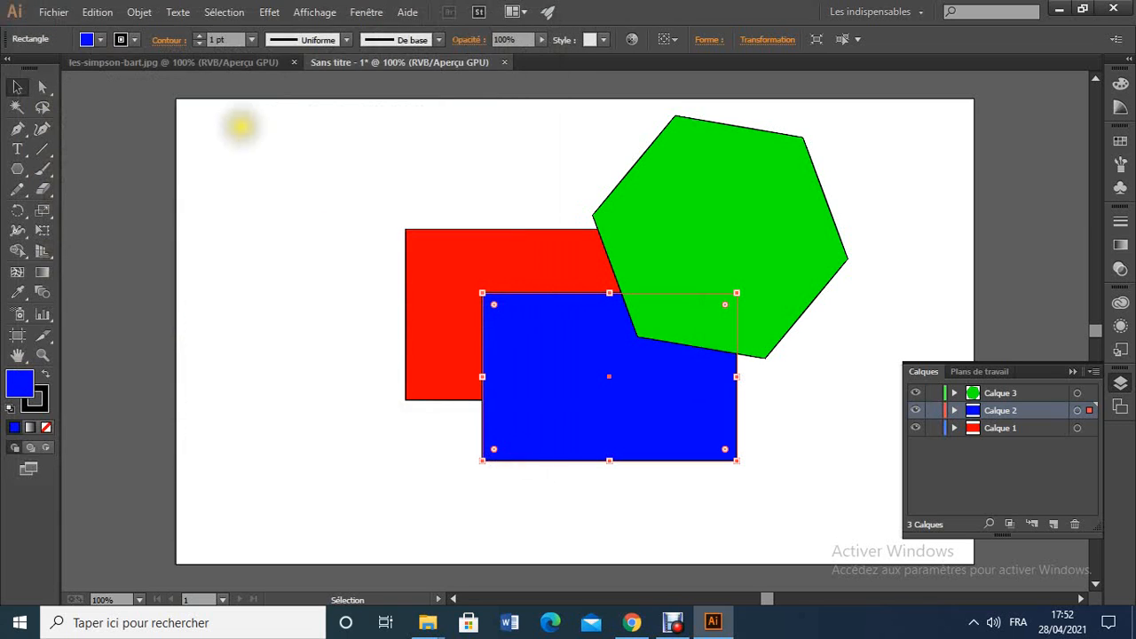
# Step: Examine the file formats available for exporting the document, and cancel without exporting
pyautogui.click(71, 16)
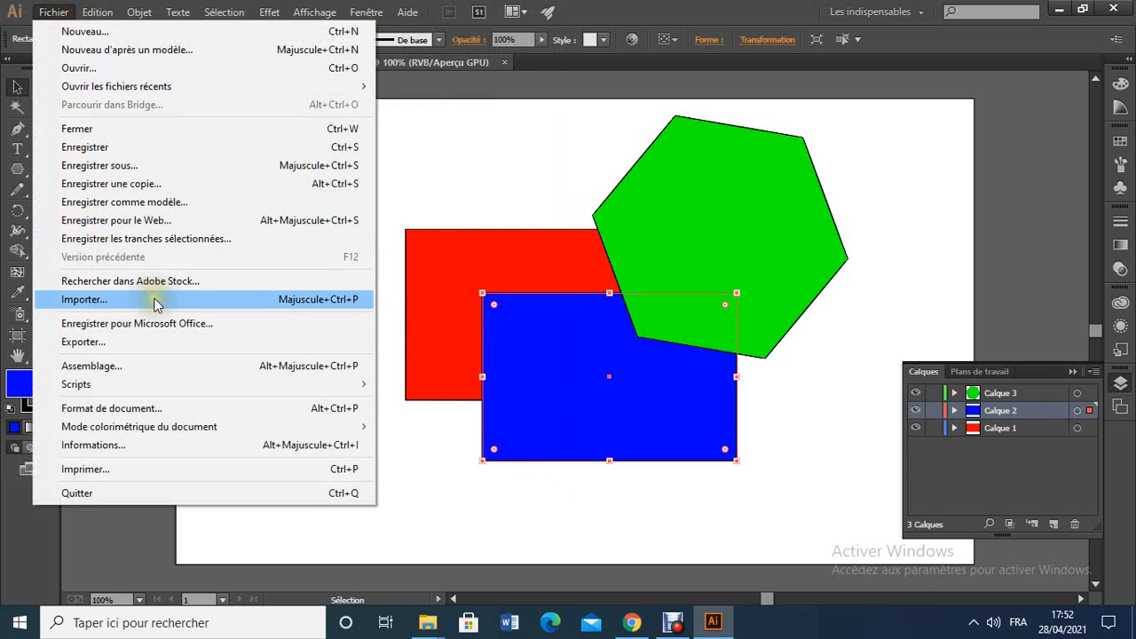
pyautogui.click(137, 344)
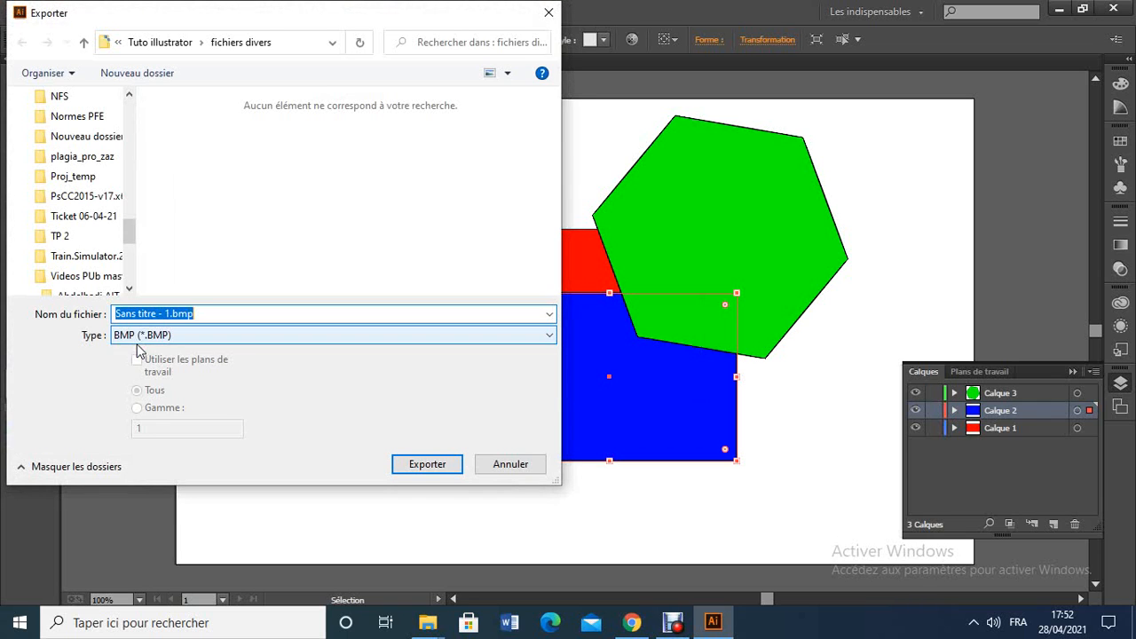
pyautogui.click(549, 12)
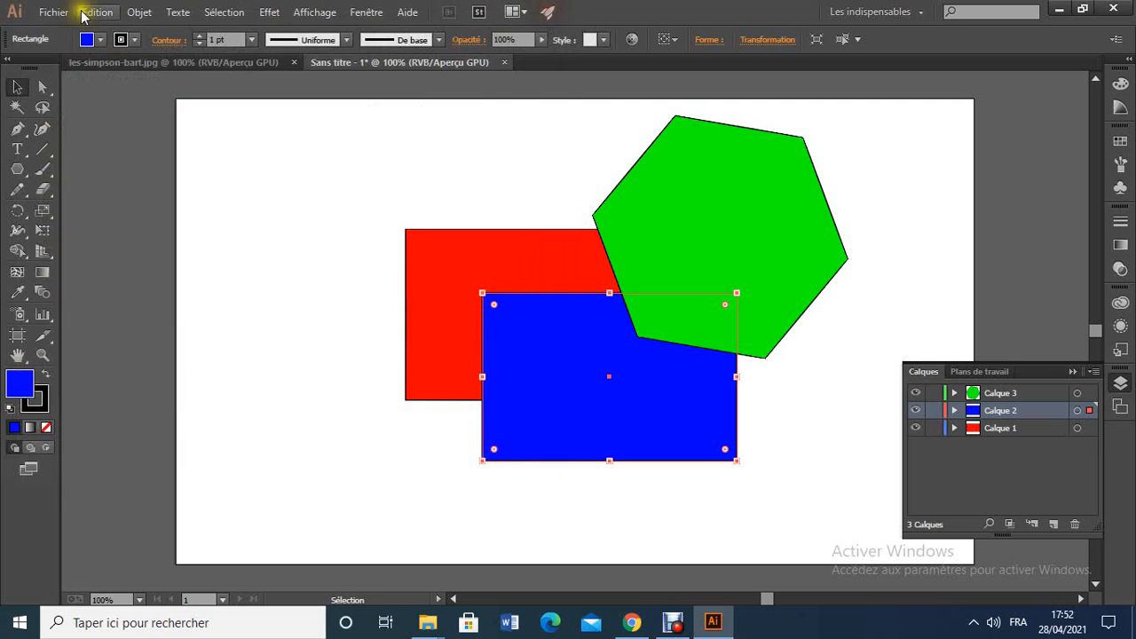
pyautogui.click(58, 13)
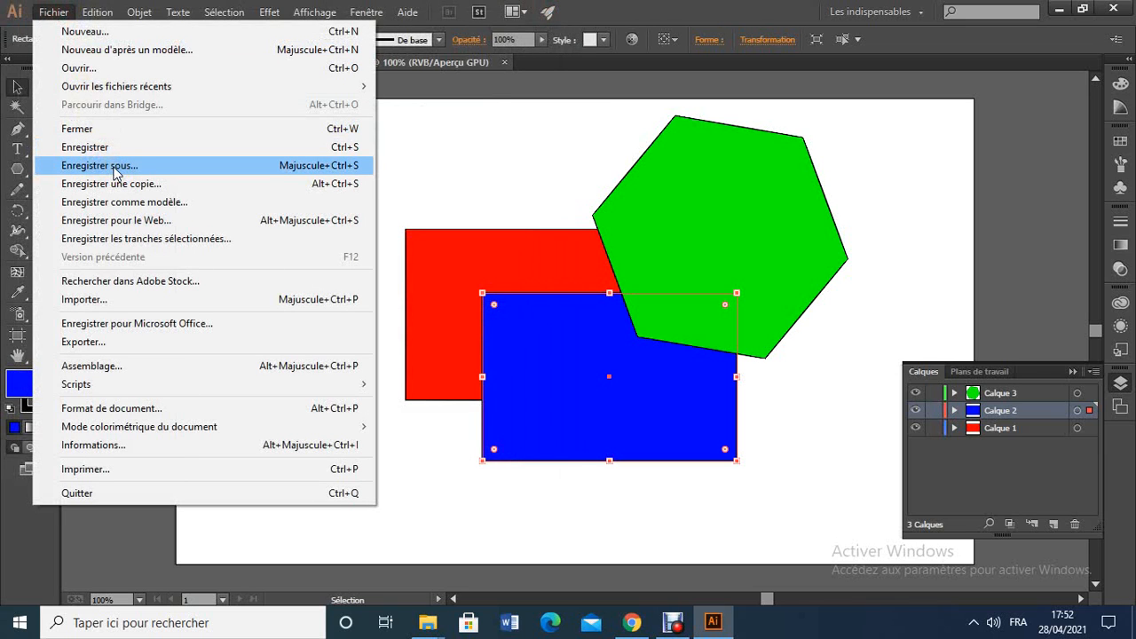
pyautogui.click(99, 342)
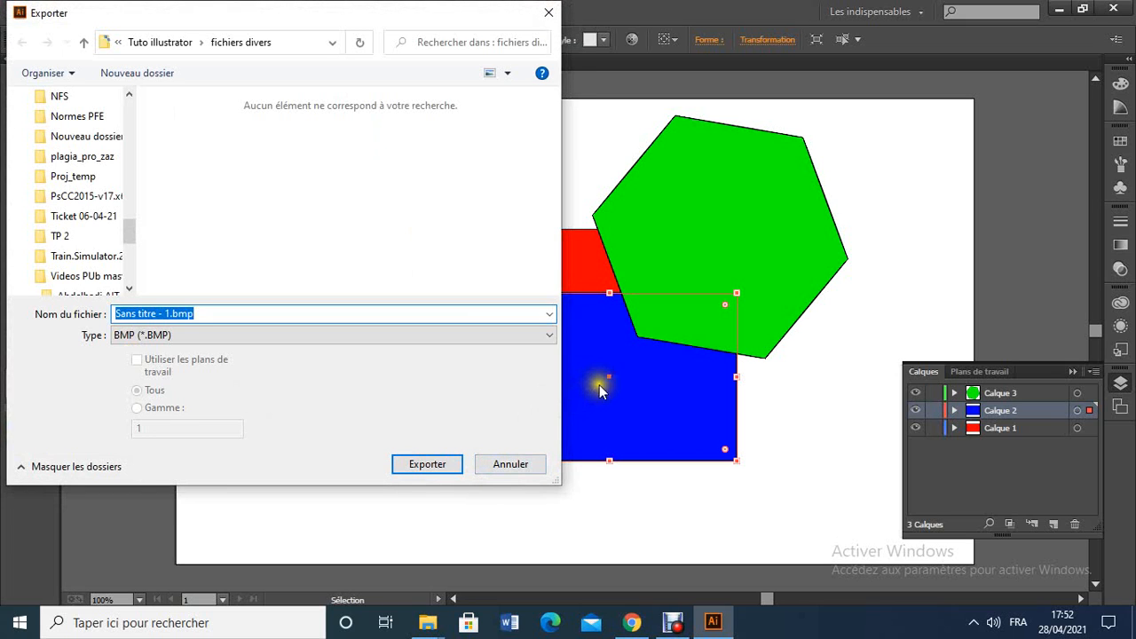
pyautogui.click(509, 337)
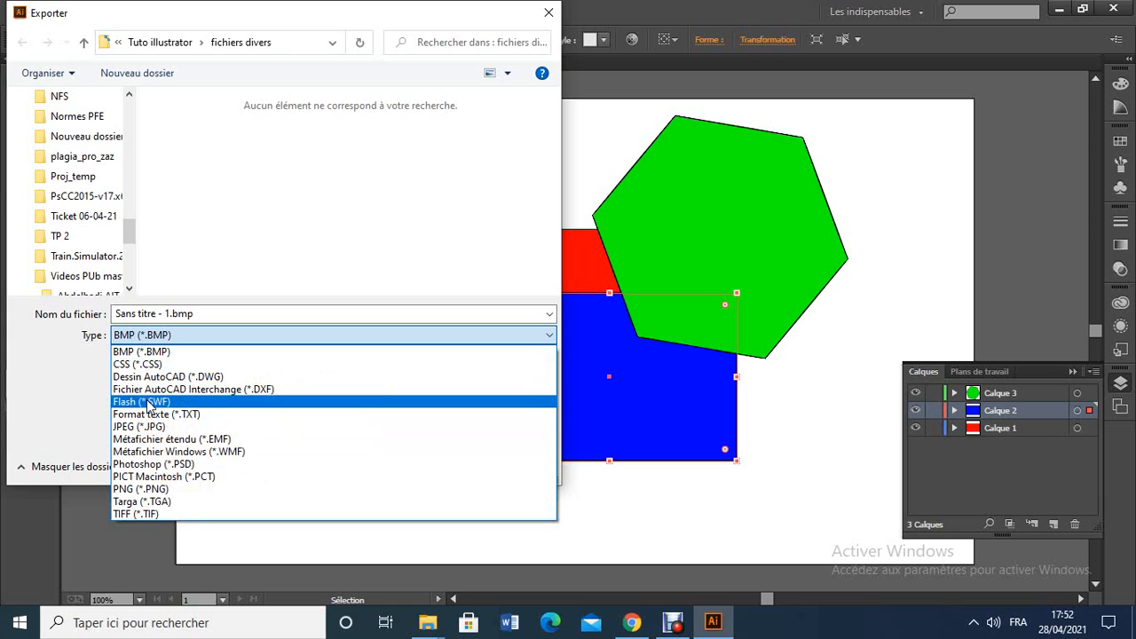
pyautogui.click(861, 379)
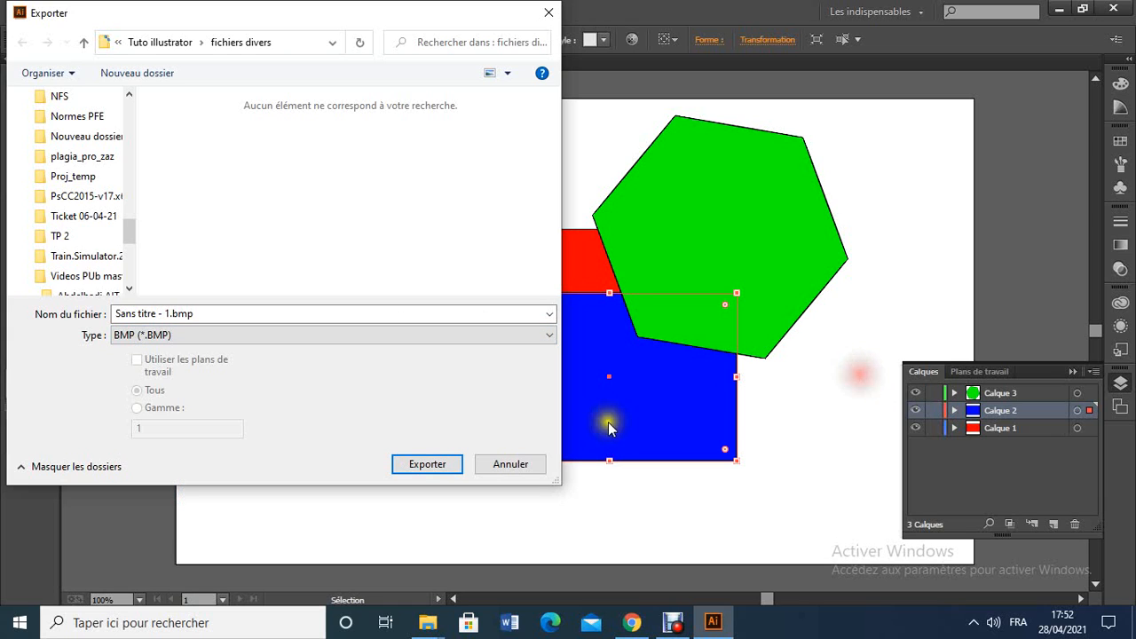
pyautogui.click(512, 464)
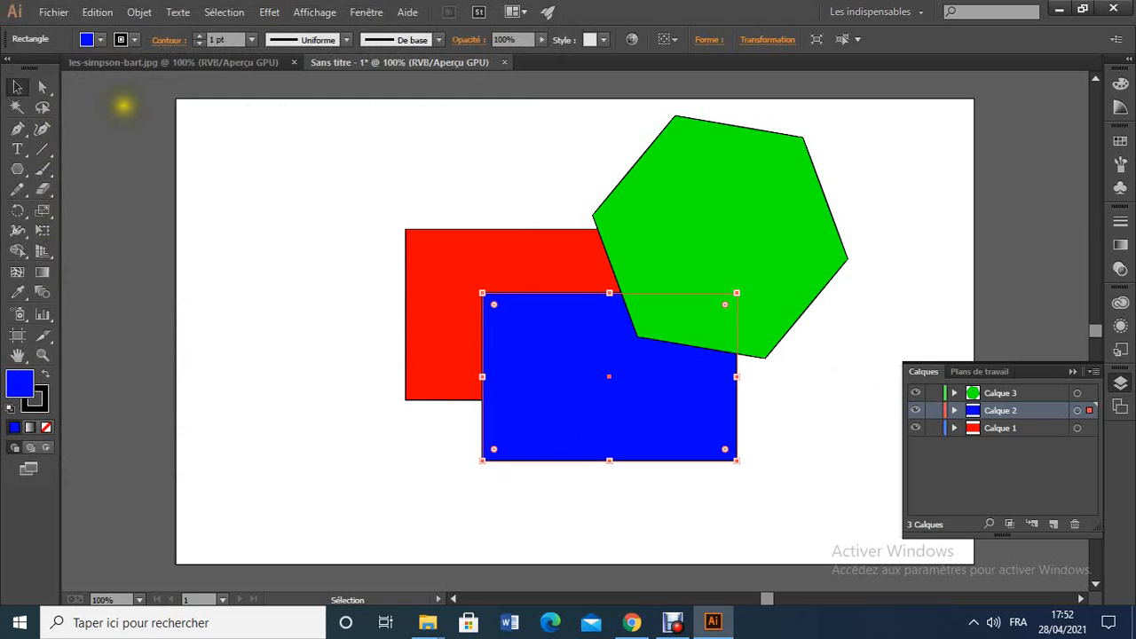
# Step: Review once more the Save As file types, including Adobe PDF, and leave without saving
pyautogui.click(53, 13)
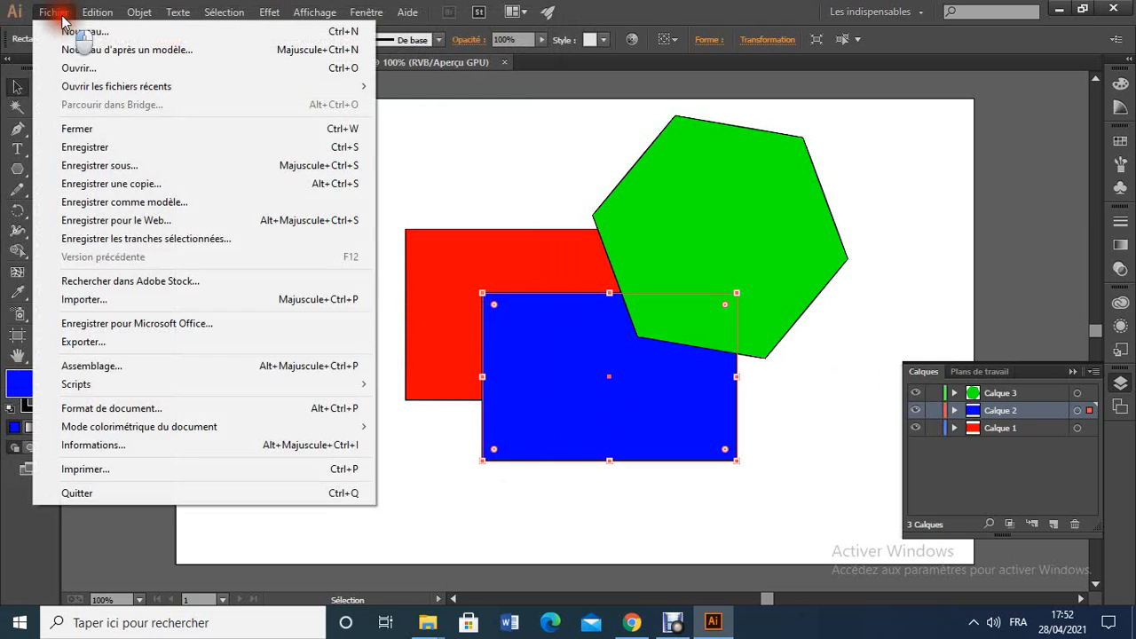
pyautogui.click(146, 169)
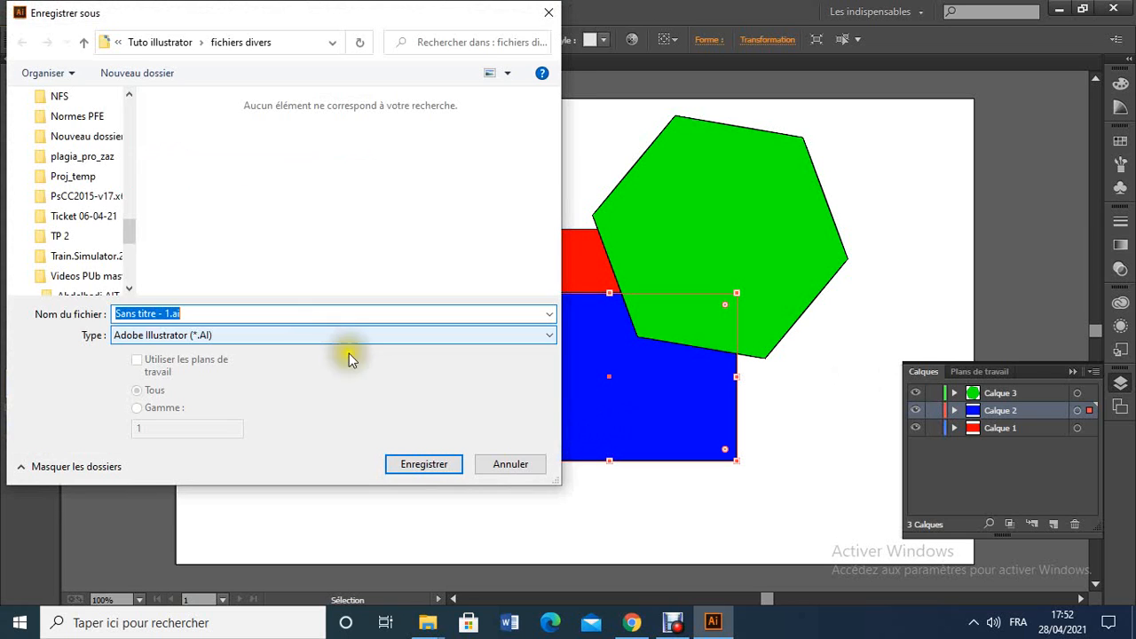
pyautogui.click(425, 334)
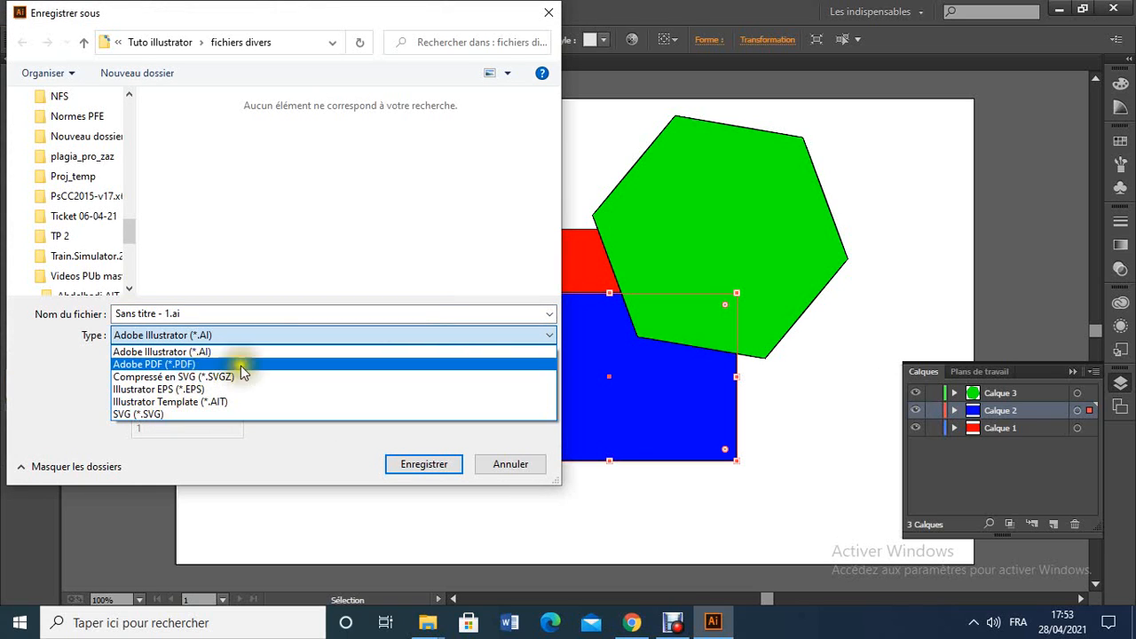
pyautogui.click(512, 464)
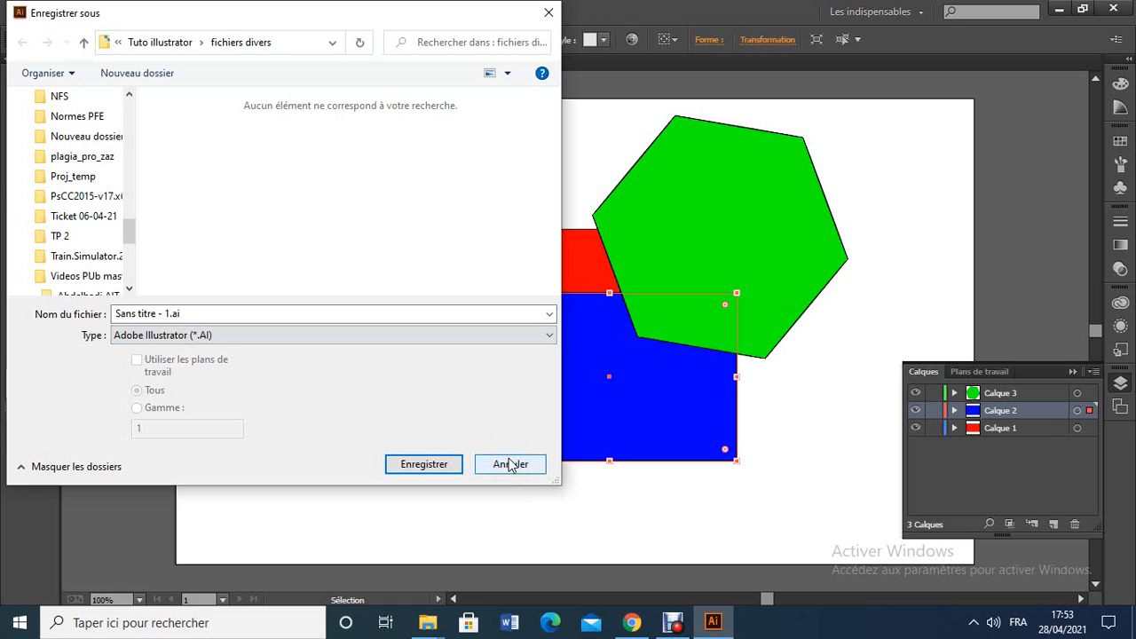
pyautogui.click(510, 464)
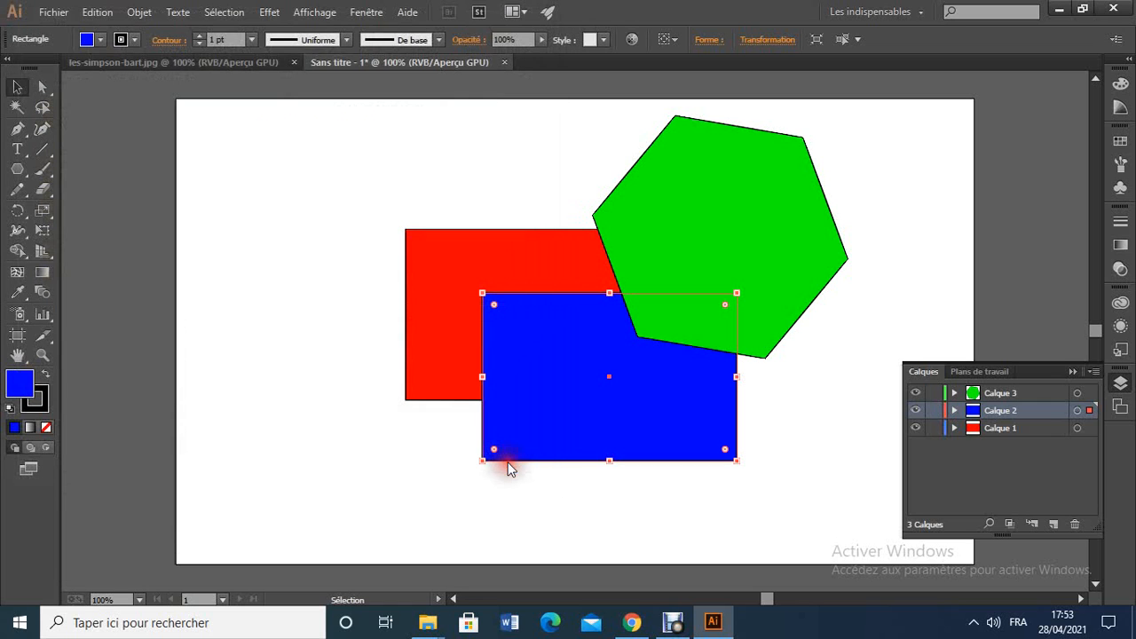
# Step: Review once more the export formats, from BMP to TIFF, and leave without exporting
pyautogui.click(53, 12)
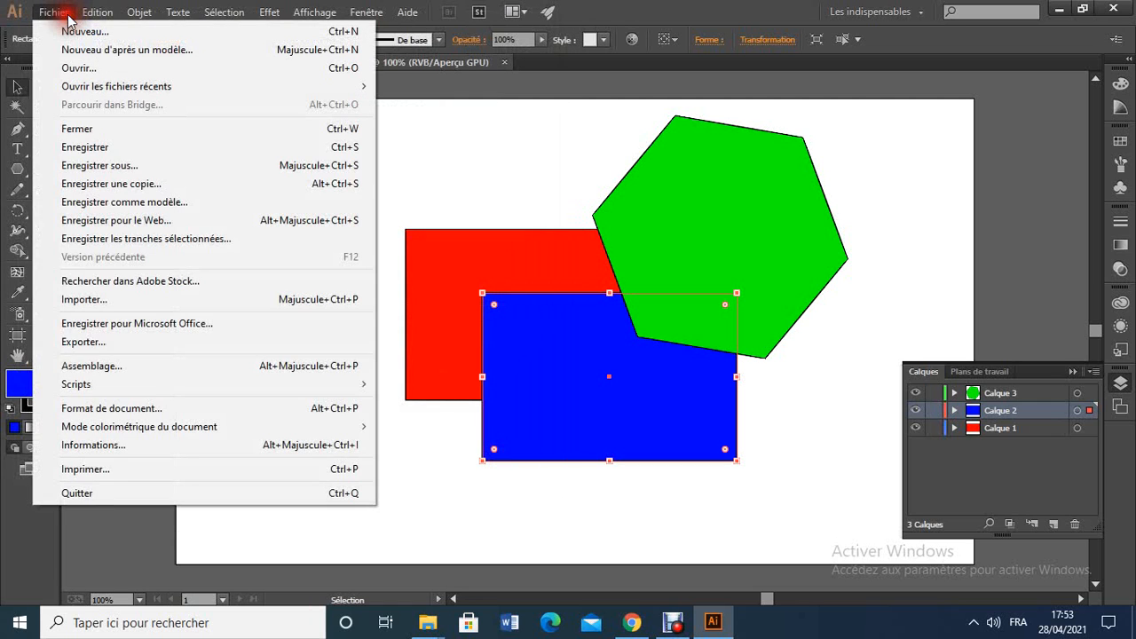
pyautogui.click(94, 343)
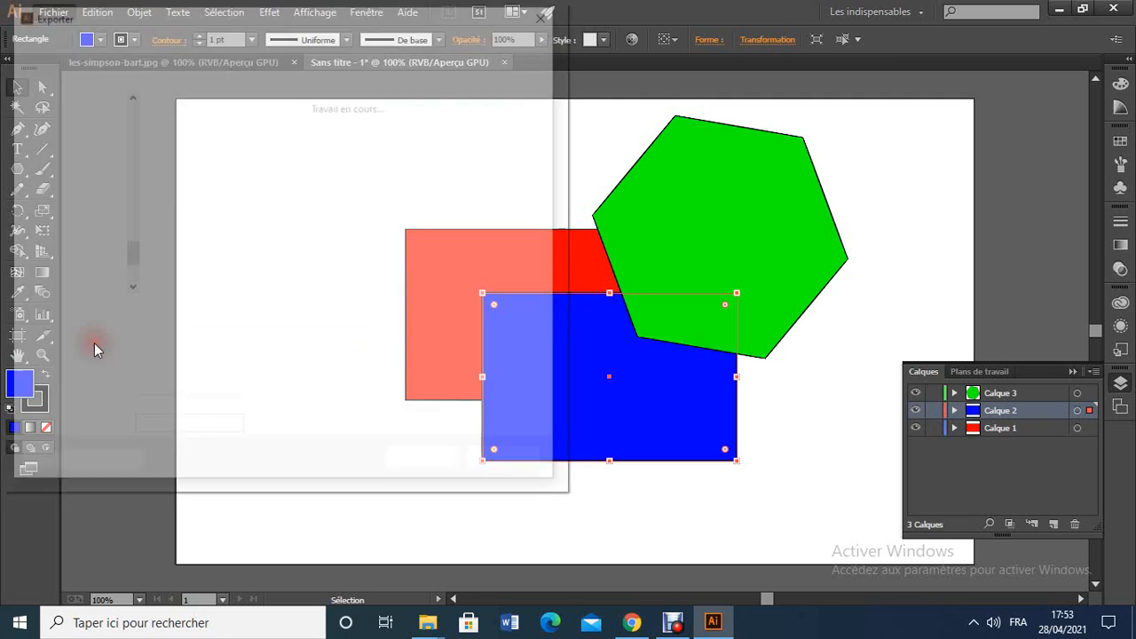
pyautogui.click(358, 334)
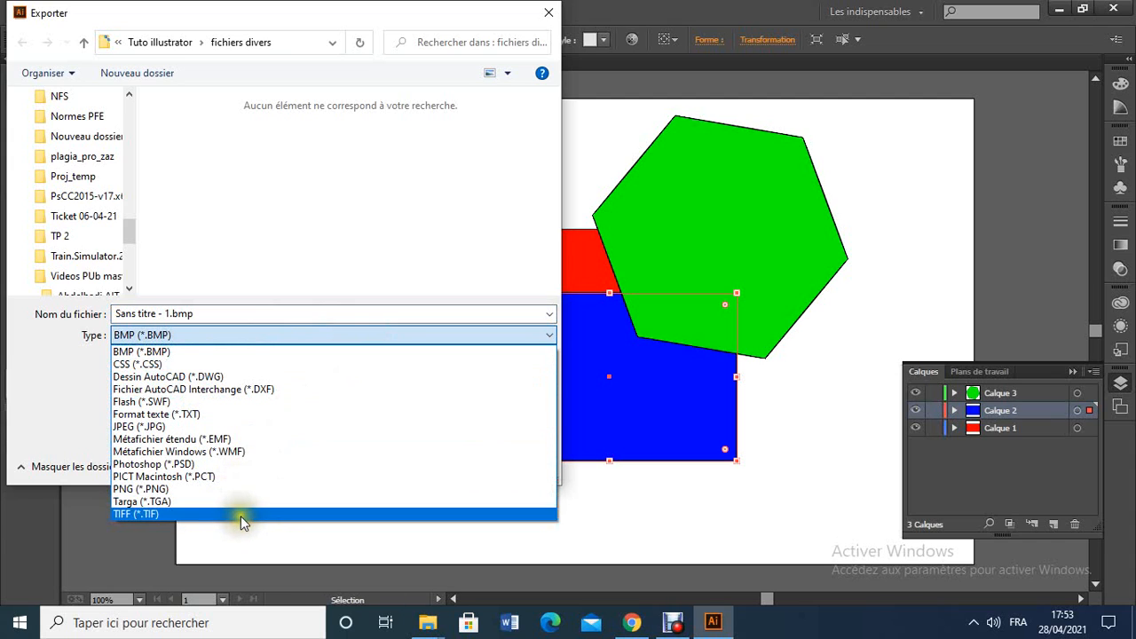
pyautogui.click(810, 313)
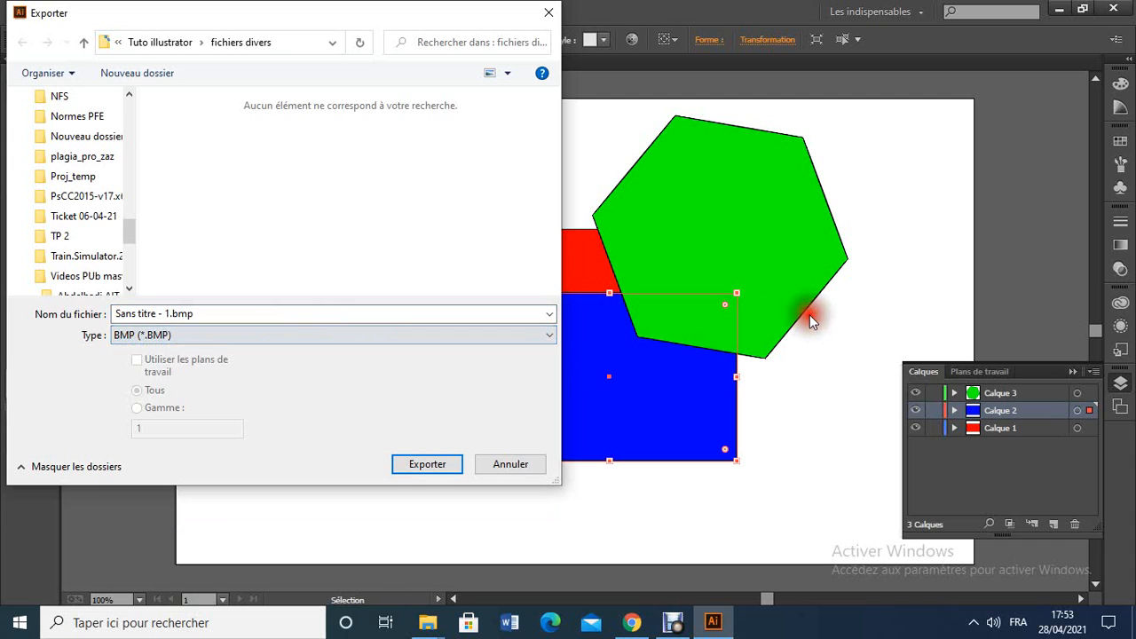
pyautogui.click(509, 465)
pyautogui.click(674, 624)
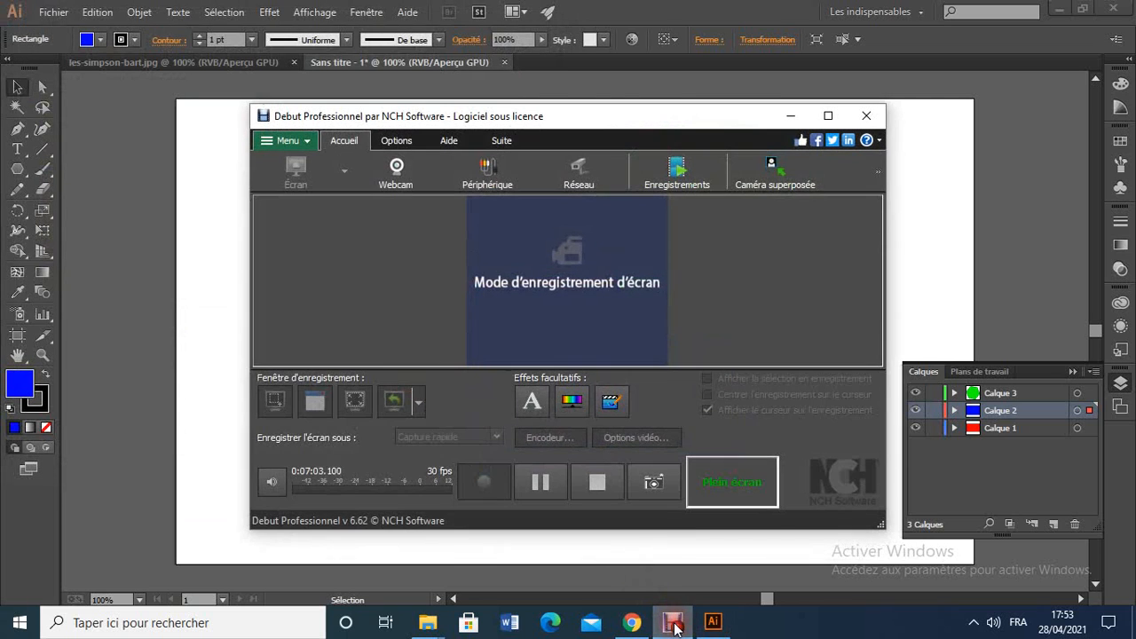